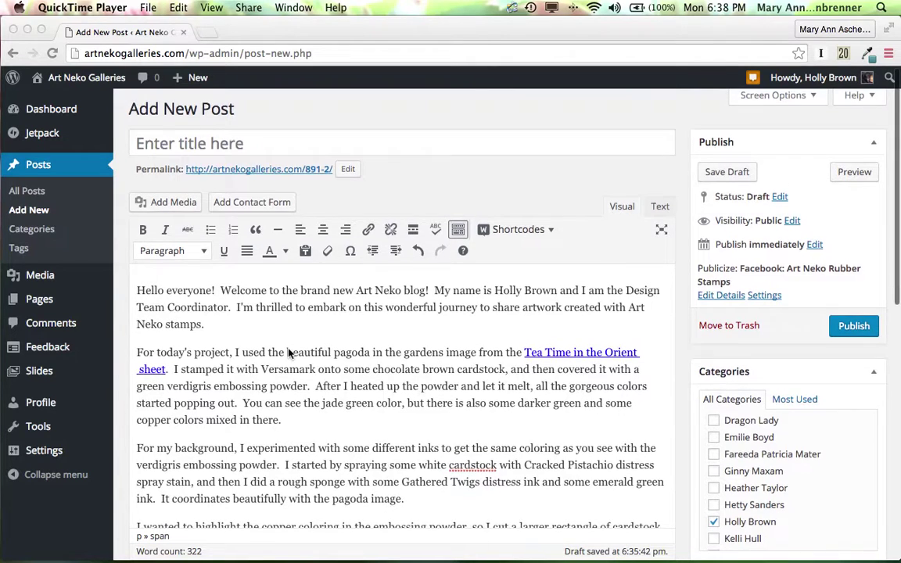
Scroll up and down through the post editor to review the draft.
scroll(288, 353, "down", 1)
scroll(288, 354, "up", 1)
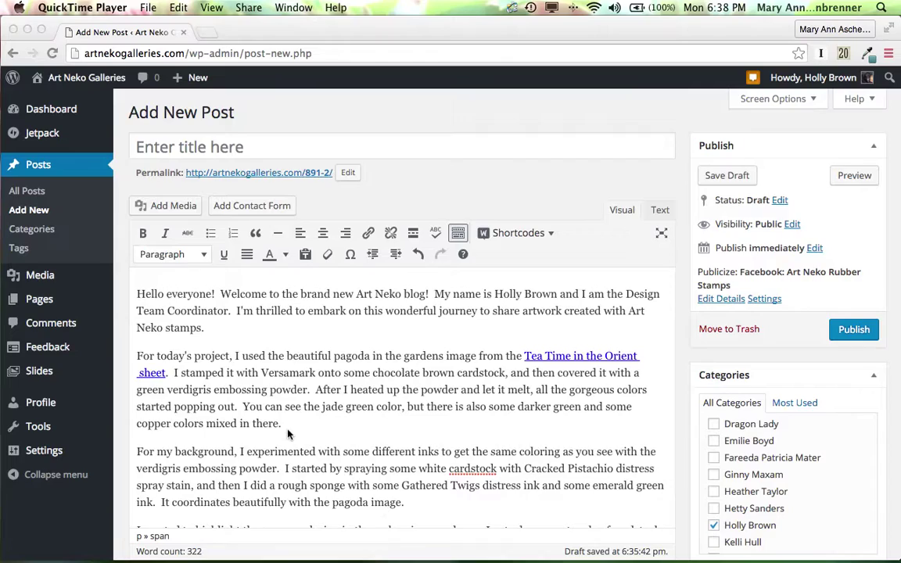
scroll(288, 432, "down", 5)
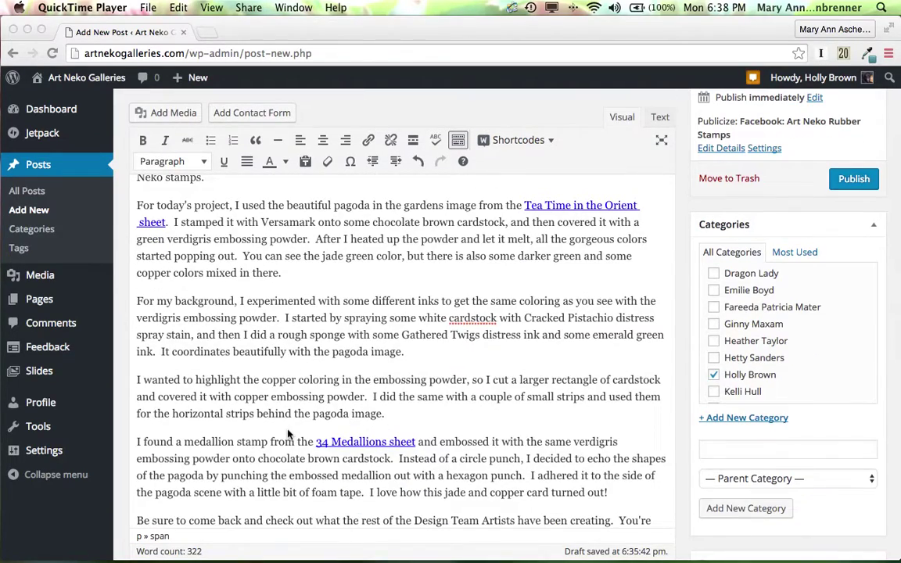
scroll(288, 434, "down", 2)
scroll(288, 434, "up", 5)
scroll(288, 434, "up", 1)
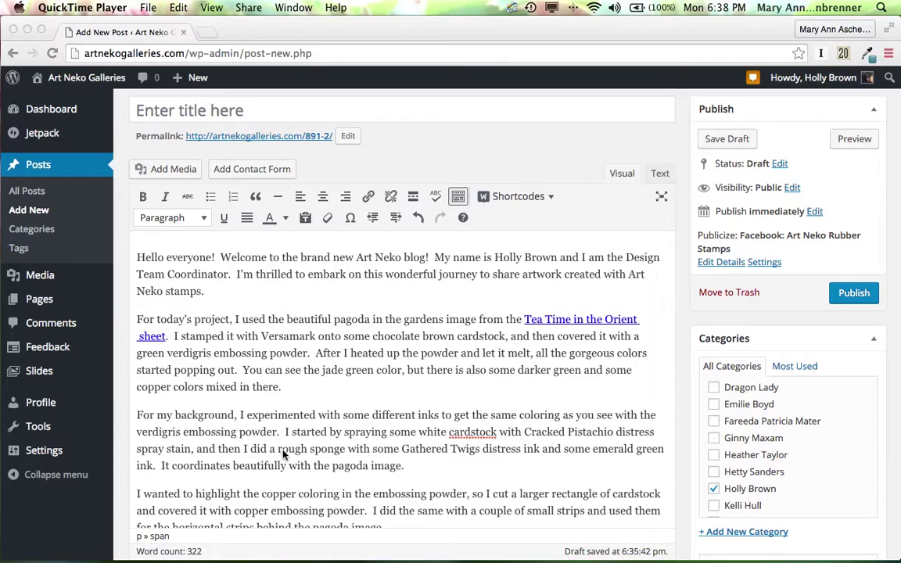
scroll(282, 450, "down", 4)
scroll(284, 455, "up", 3)
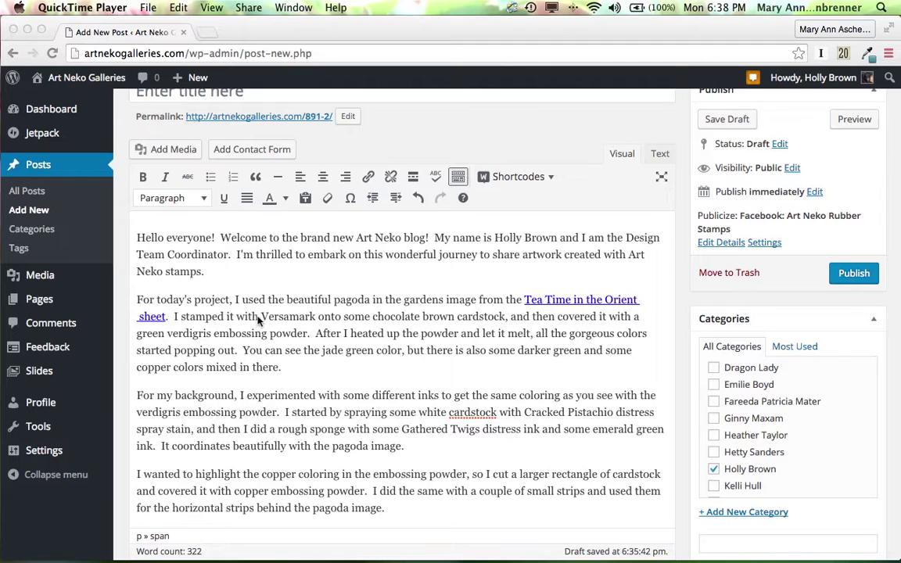
scroll(258, 321, "up", 1)
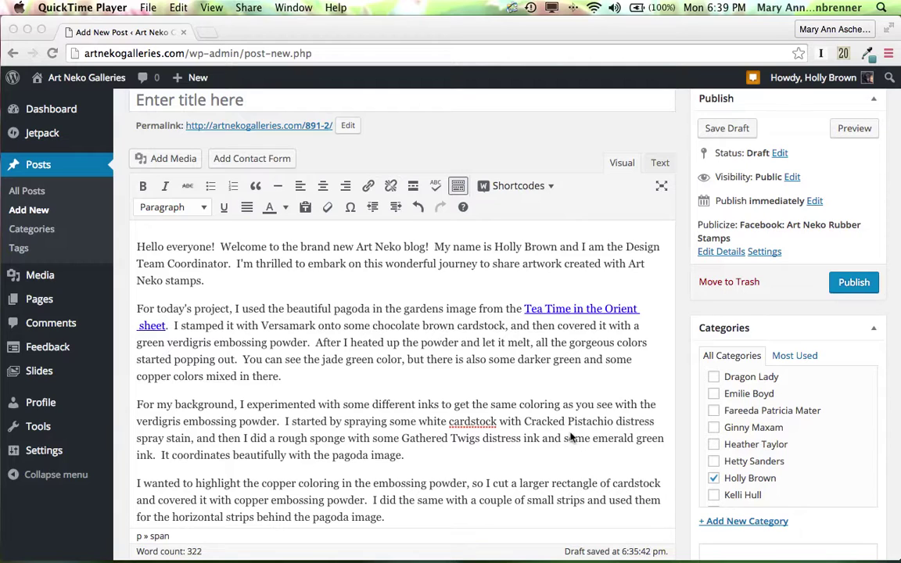
scroll(832, 465, "down", 5)
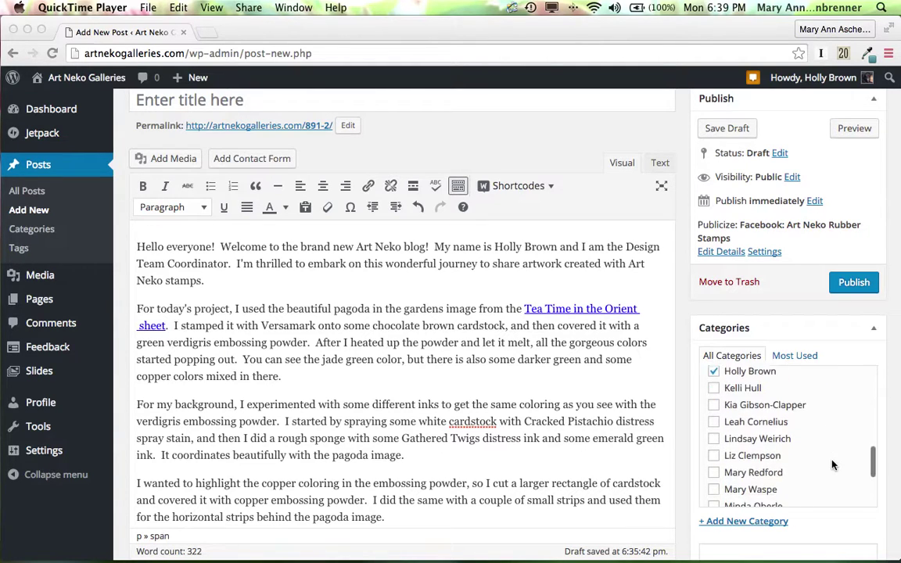
scroll(832, 465, "up", 3)
scroll(833, 465, "down", 4)
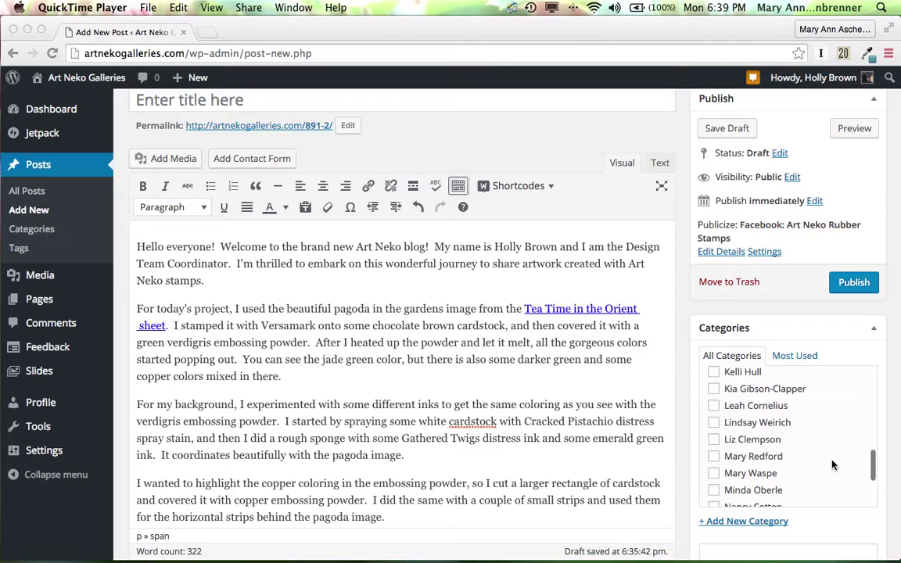
scroll(812, 464, "down", 3)
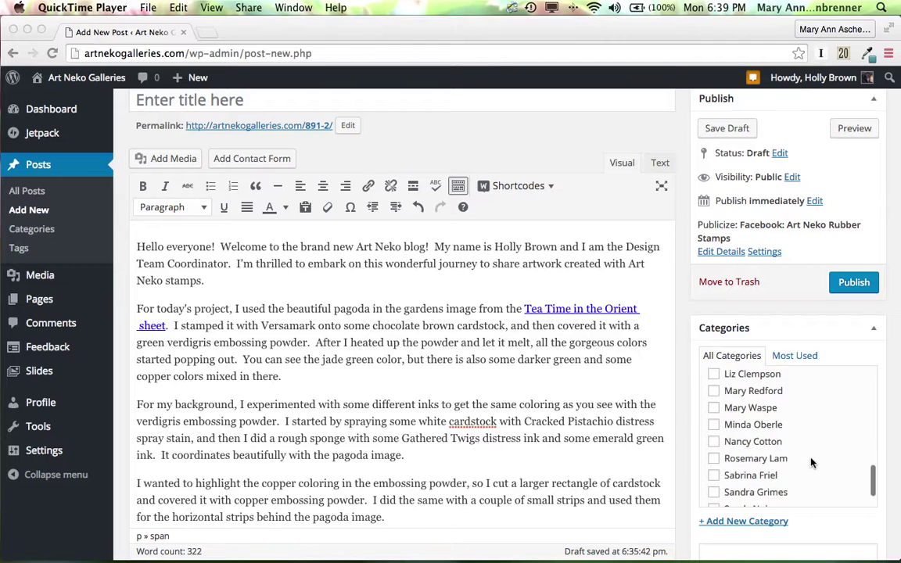
scroll(811, 464, "down", 3)
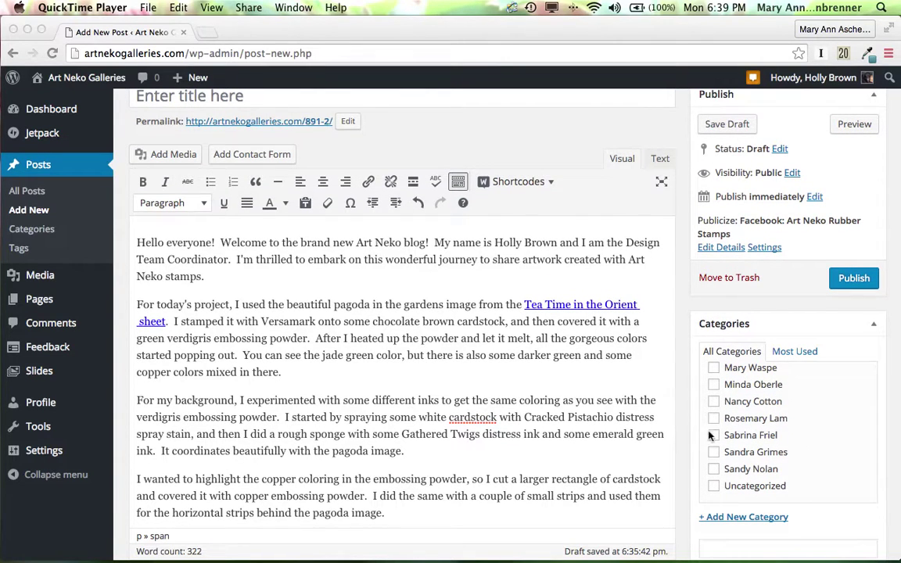
scroll(833, 426, "up", 10)
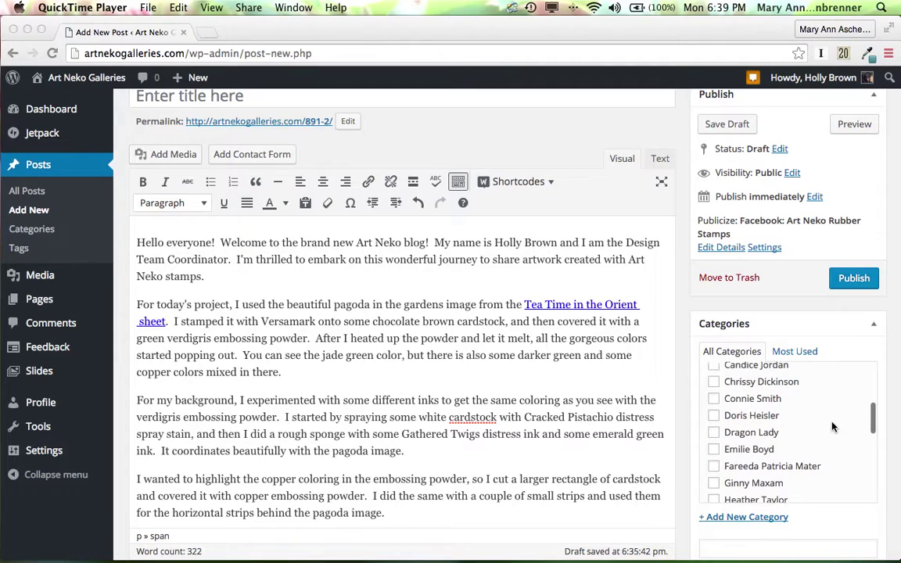
scroll(832, 426, "up", 5)
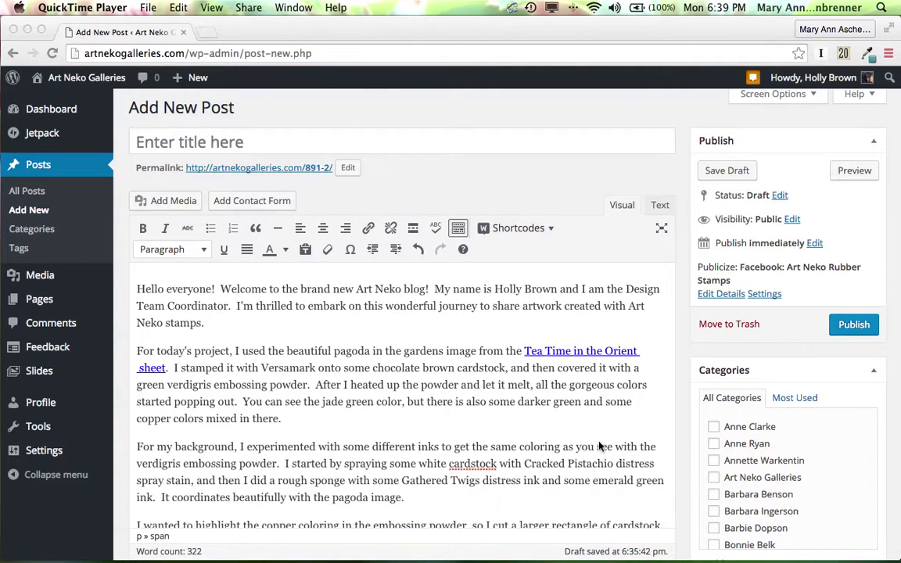
scroll(648, 452, "down", 5)
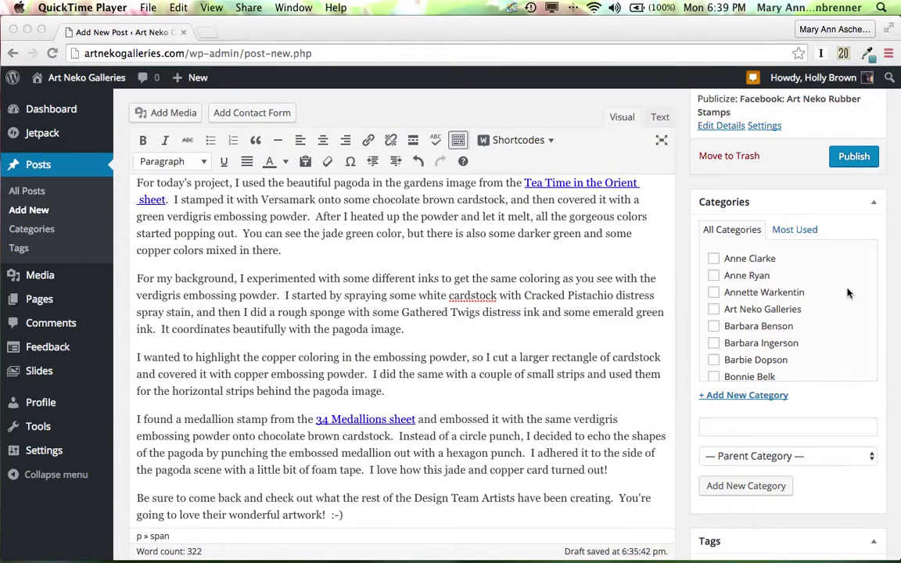
scroll(814, 326, "down", 5)
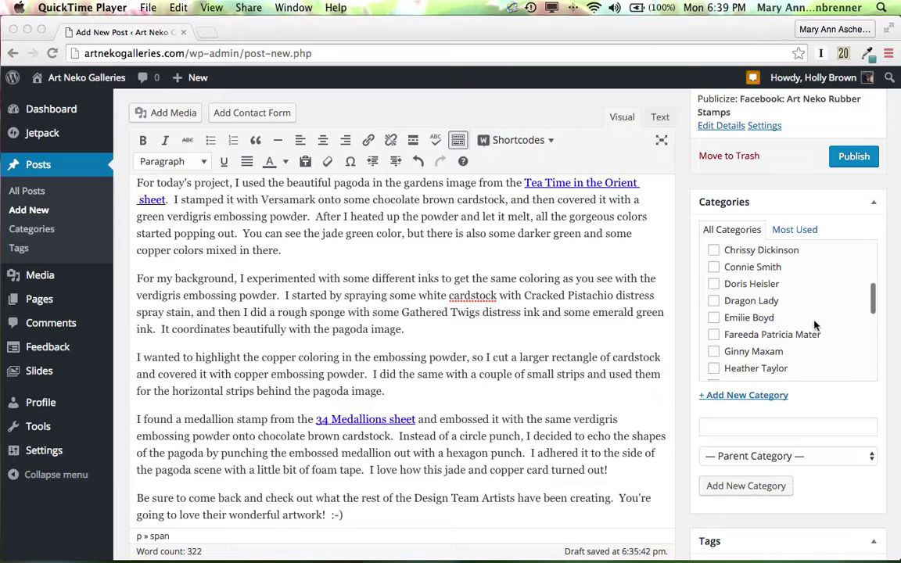
scroll(815, 325, "up", 7)
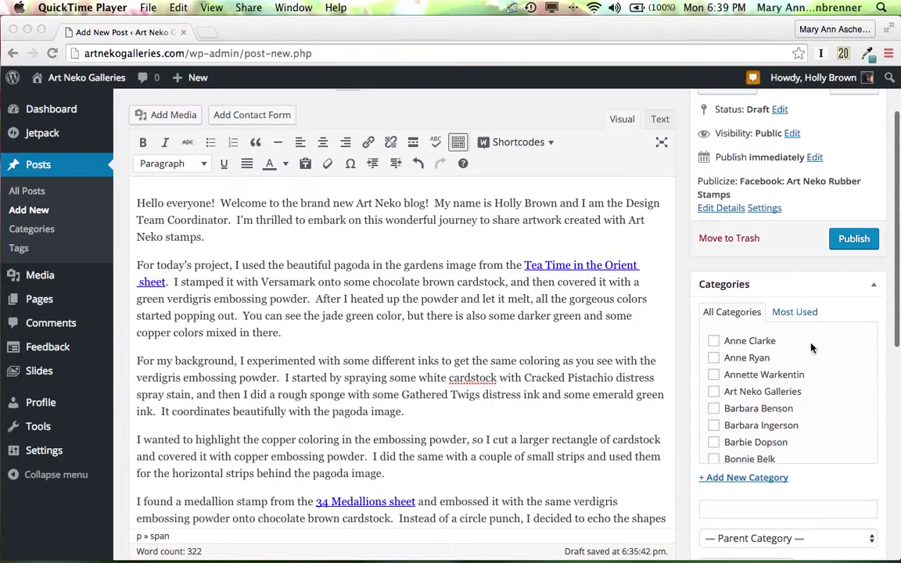
scroll(808, 383, "down", 5)
scroll(808, 394, "down", 3)
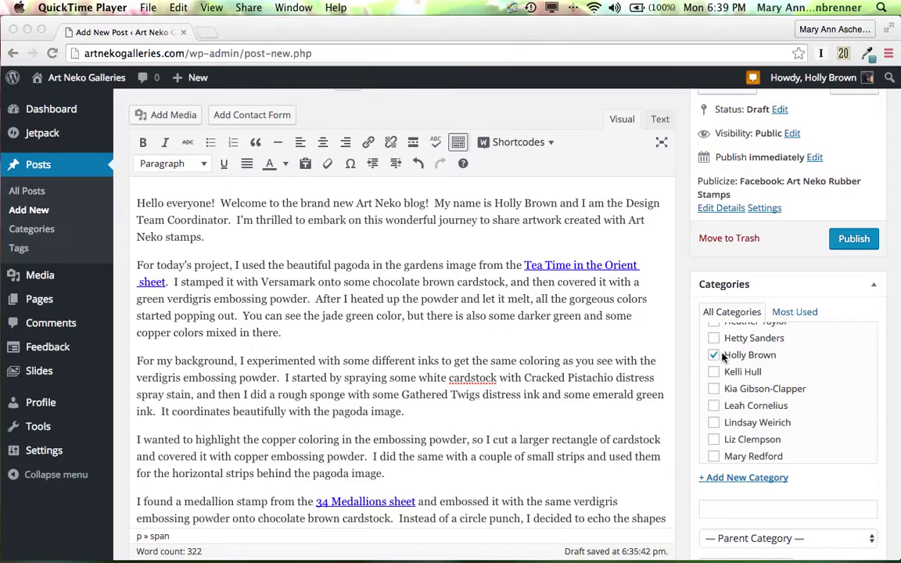
scroll(660, 336, "up", 3)
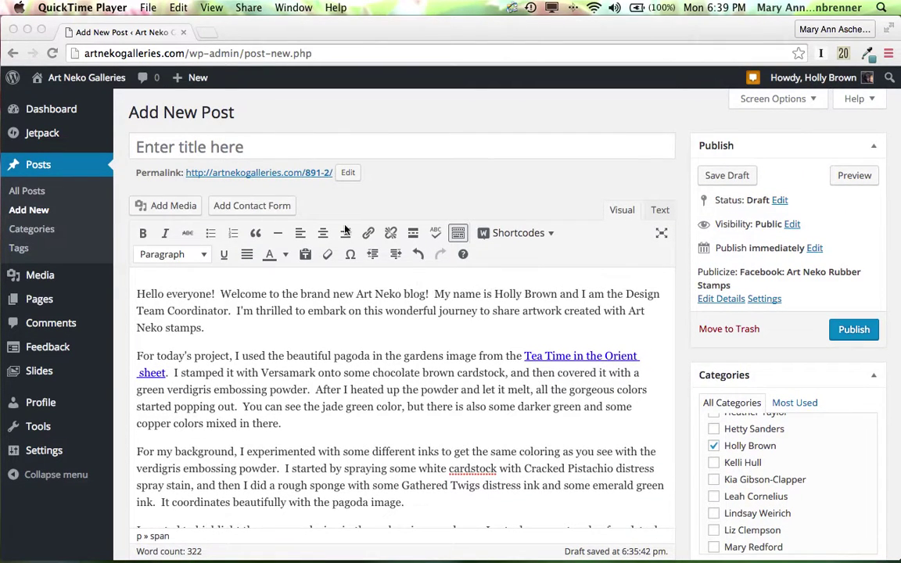
Enter 'Tea Time in the Orient with Art Neko' as the post title.
left_click(246, 144)
left_click(247, 145)
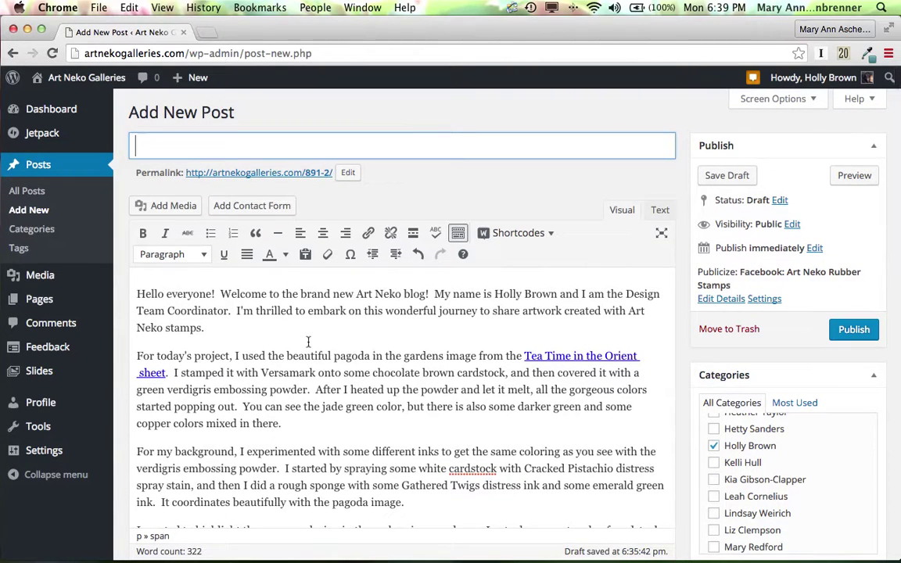
type("Tea T")
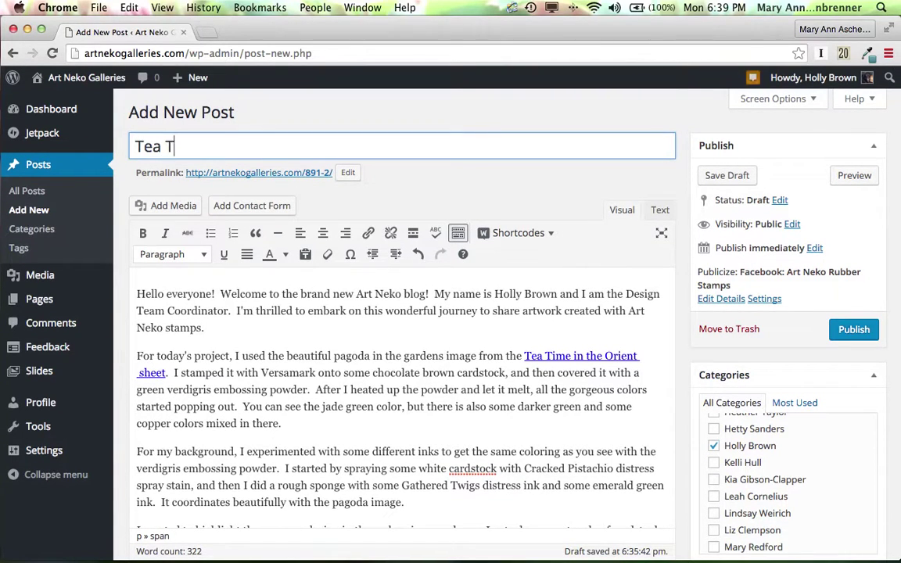
type("ime in the Orient")
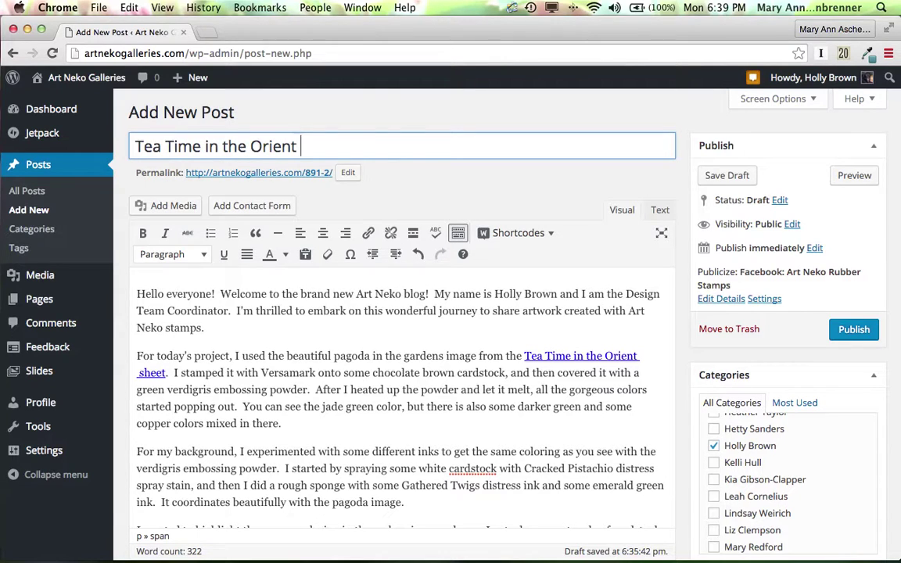
type(" with Art ")
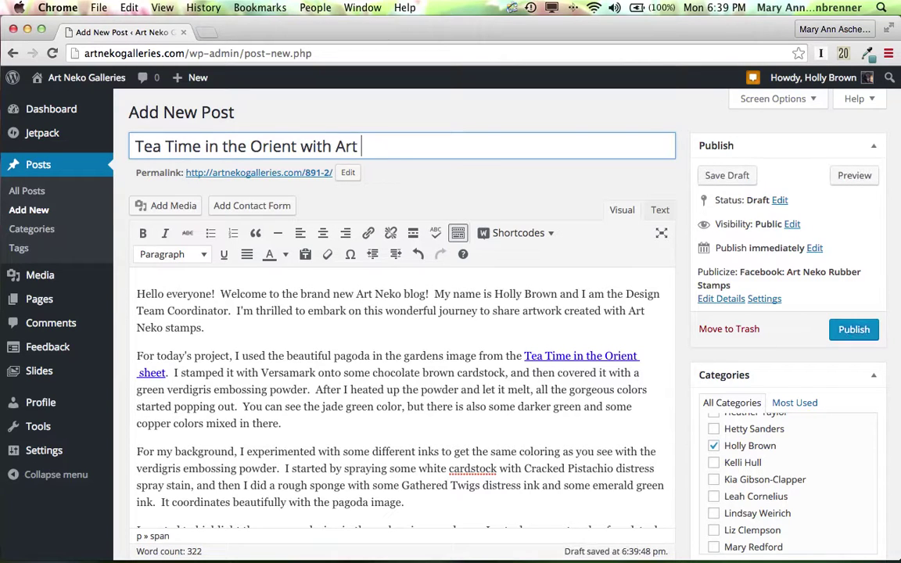
type("Neko")
Replace the permalink slug 891-2 with tea-time-in-the-orient and save it.
left_click(348, 173)
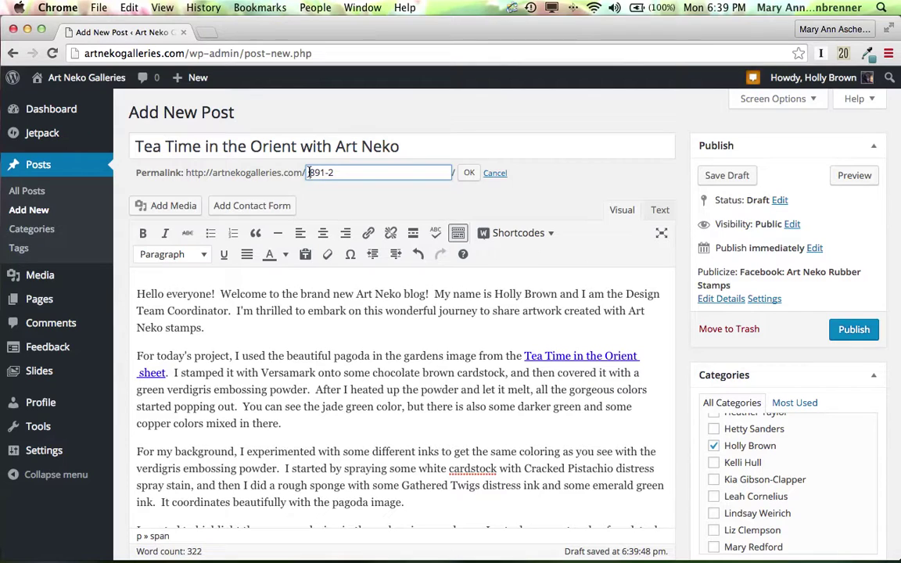
left_click_drag(304, 173, 337, 174)
type("Tea-time-orient")
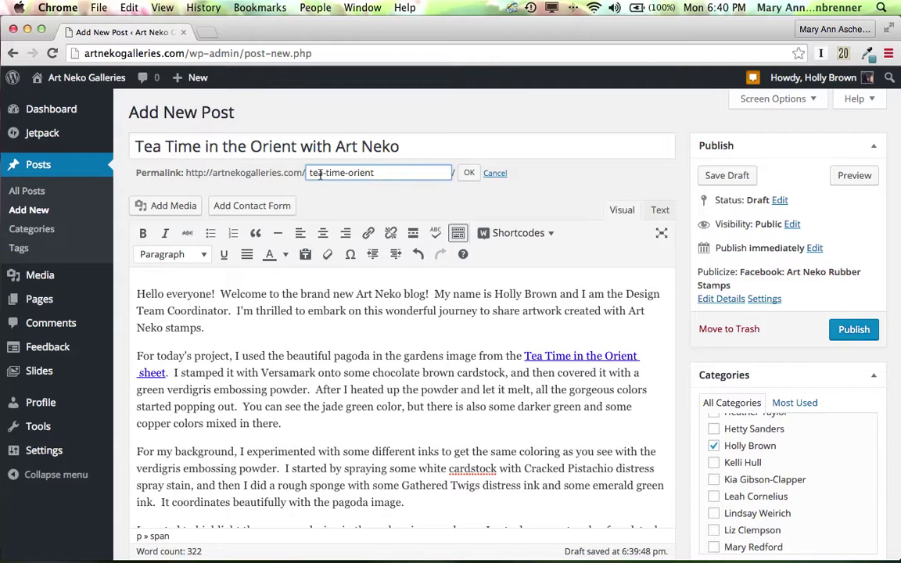
left_click(349, 173)
type("in-the-")
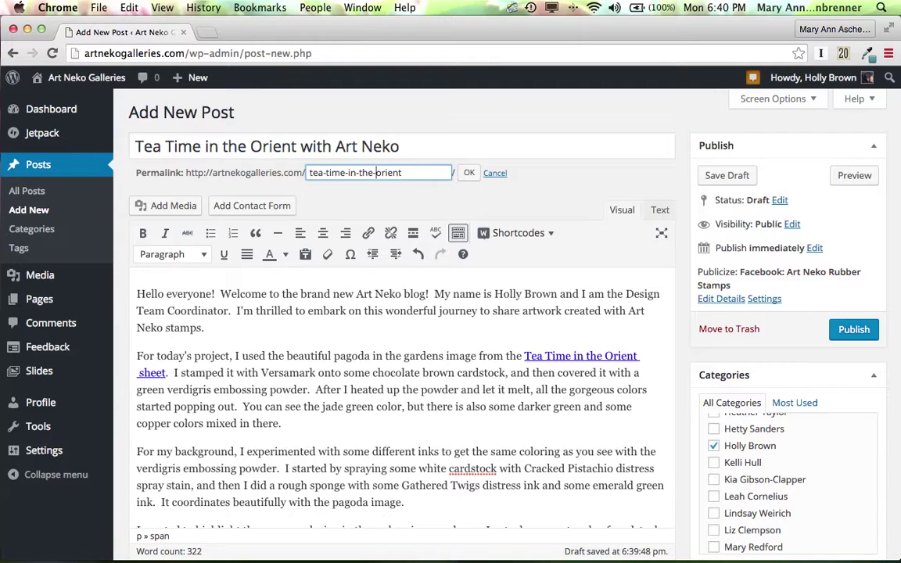
left_click(469, 173)
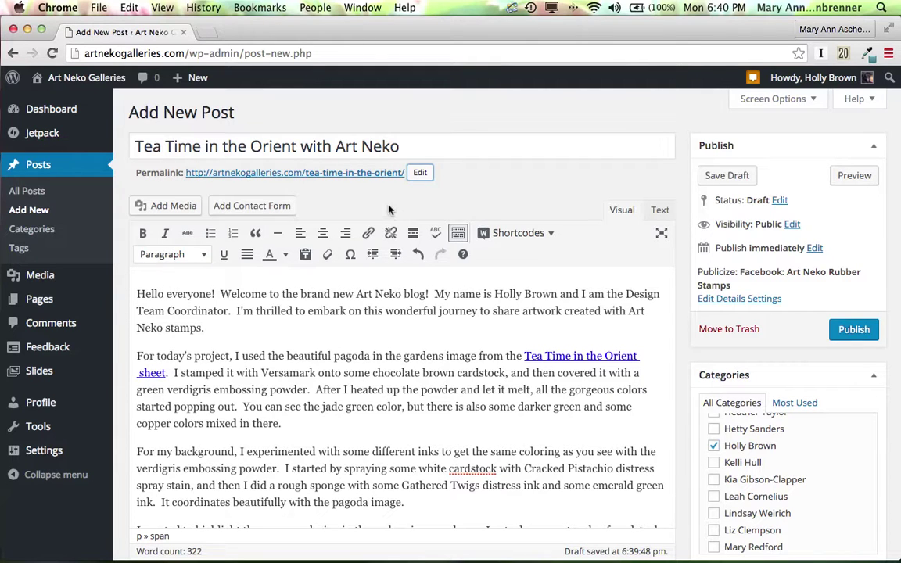
Place the cursor just before 'For today's project' at the start of the second paragraph.
scroll(389, 209, "down", 2)
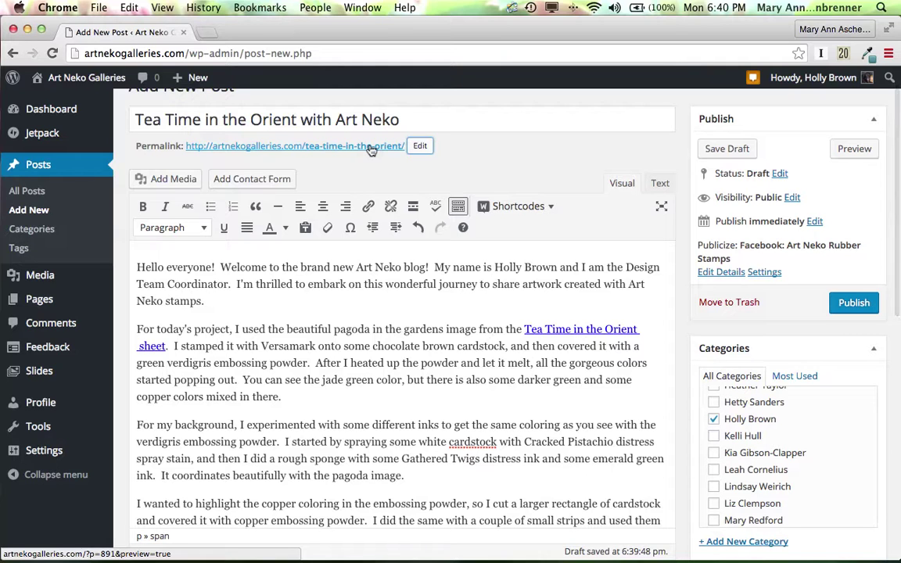
scroll(362, 178, "up", 2)
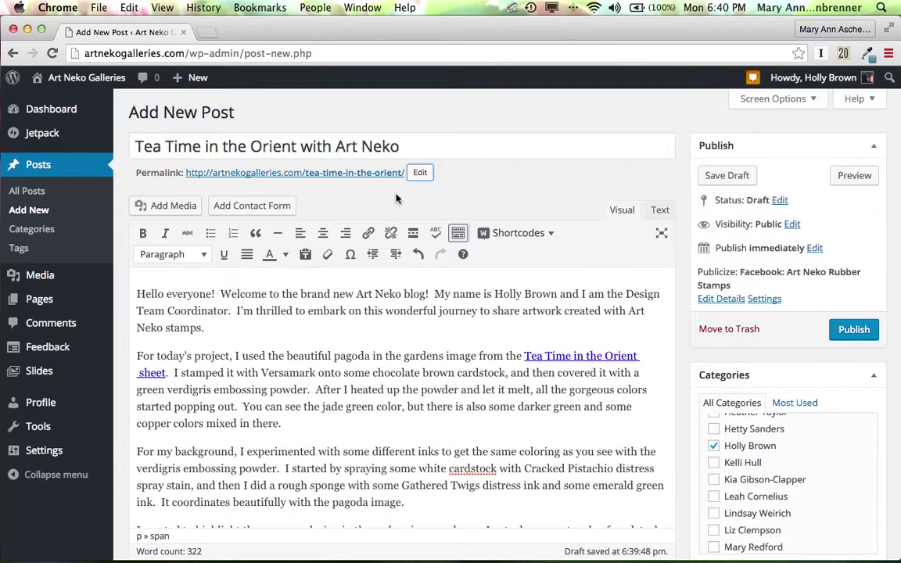
scroll(297, 336, "down", 2)
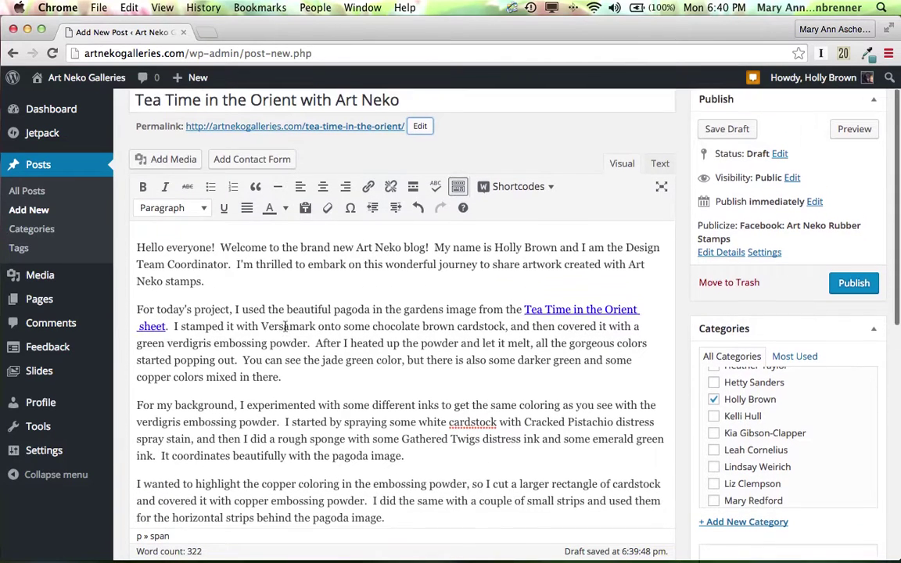
scroll(286, 328, "up", 1)
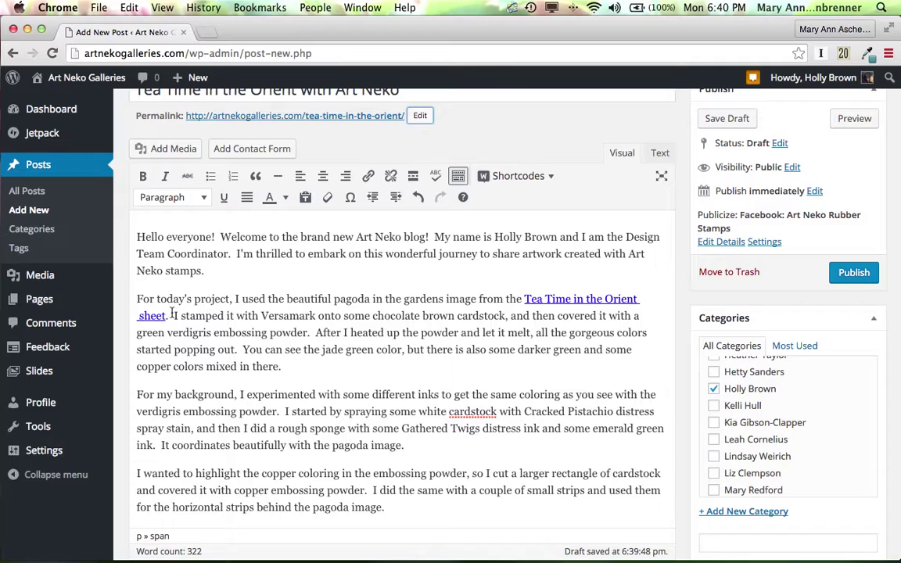
left_click(135, 302)
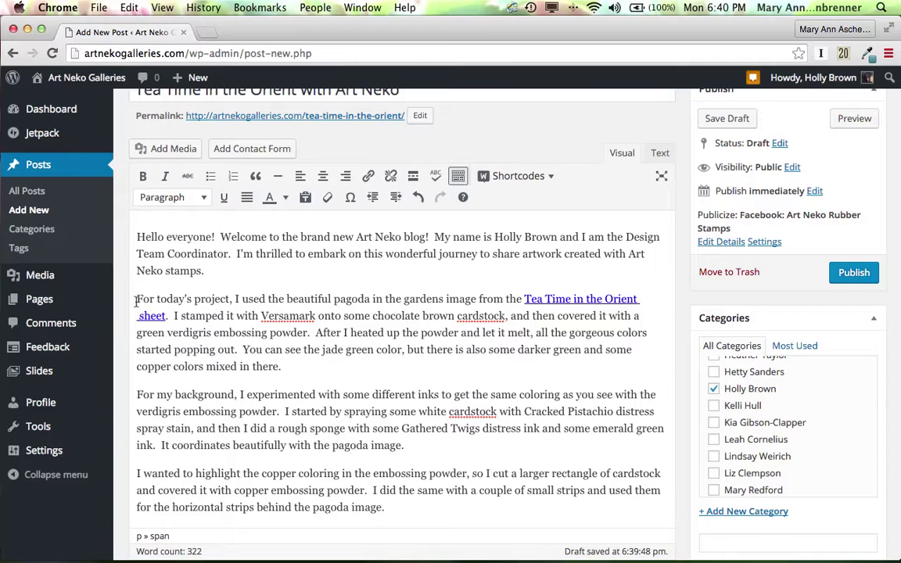
Select the verdigris-pagoda-hbs image in the media library.
left_click(177, 148)
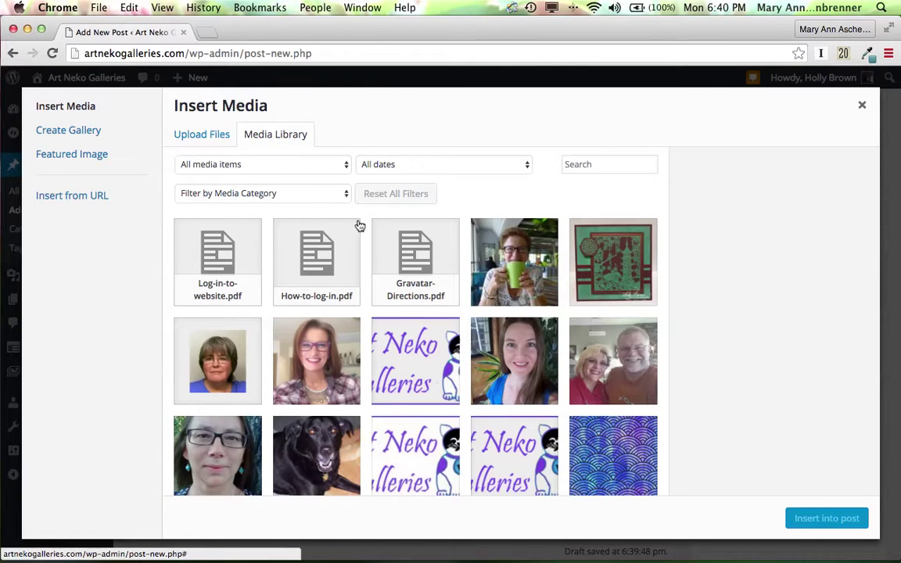
left_click(633, 262)
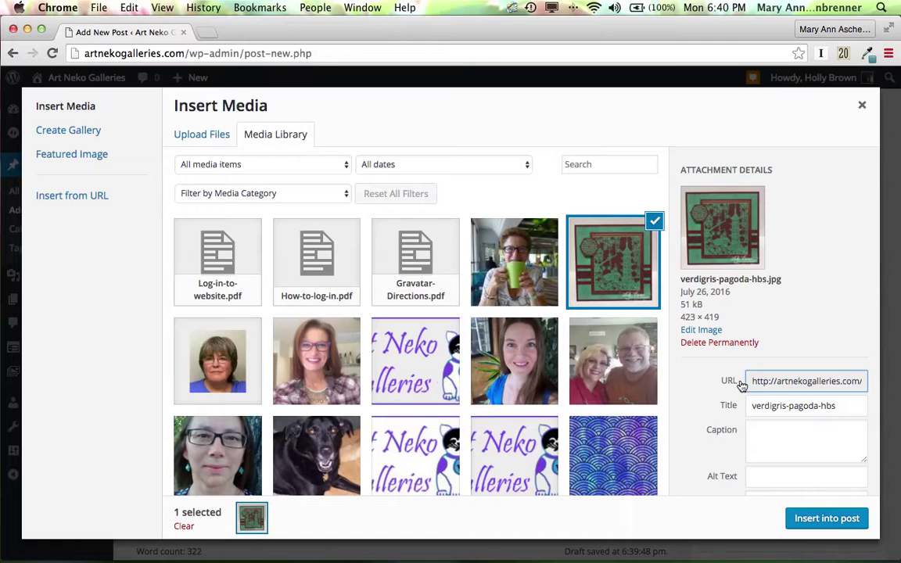
scroll(740, 383, "down", 5)
scroll(742, 386, "down", 10)
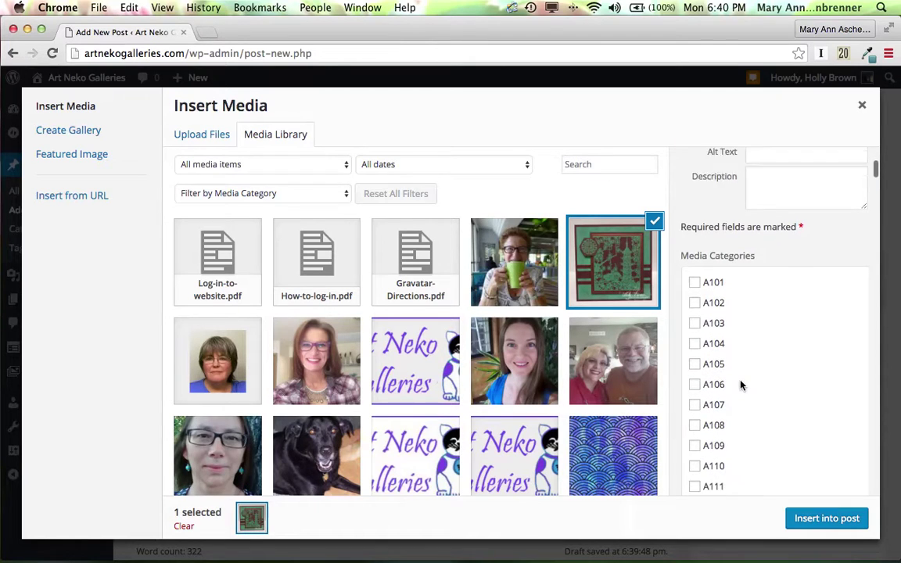
scroll(741, 385, "up", 10)
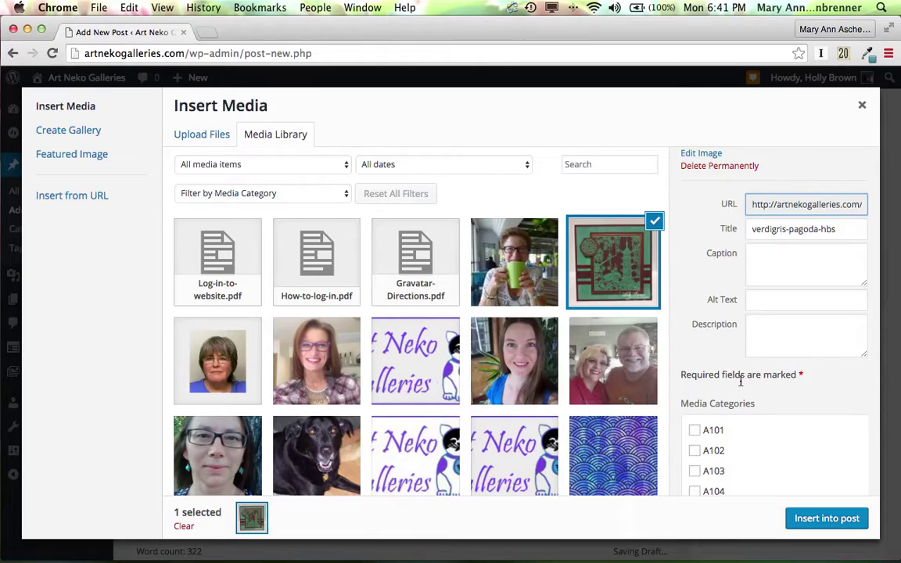
Caption the image 'Tea Time in the Orient card by' followed by the artist's name.
left_click(769, 255)
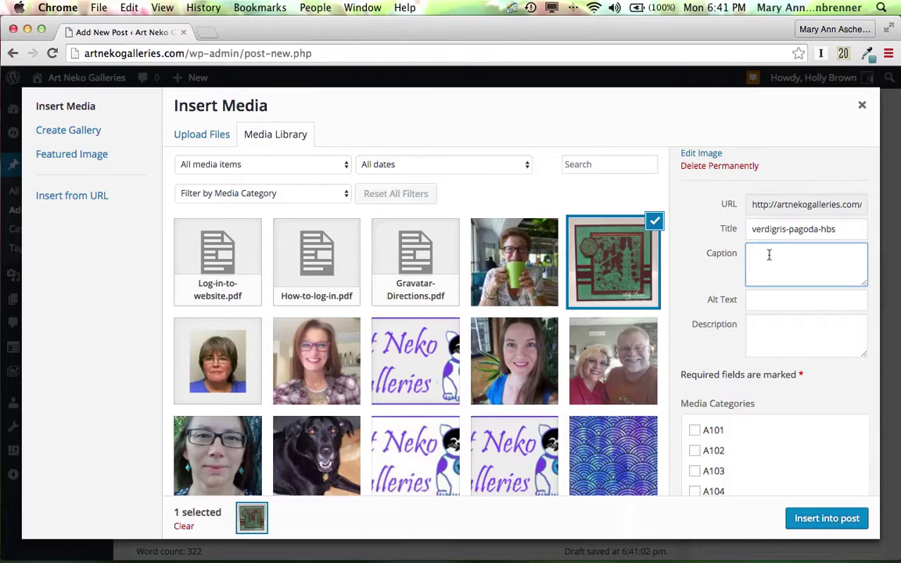
type("Card by Holly Brown")
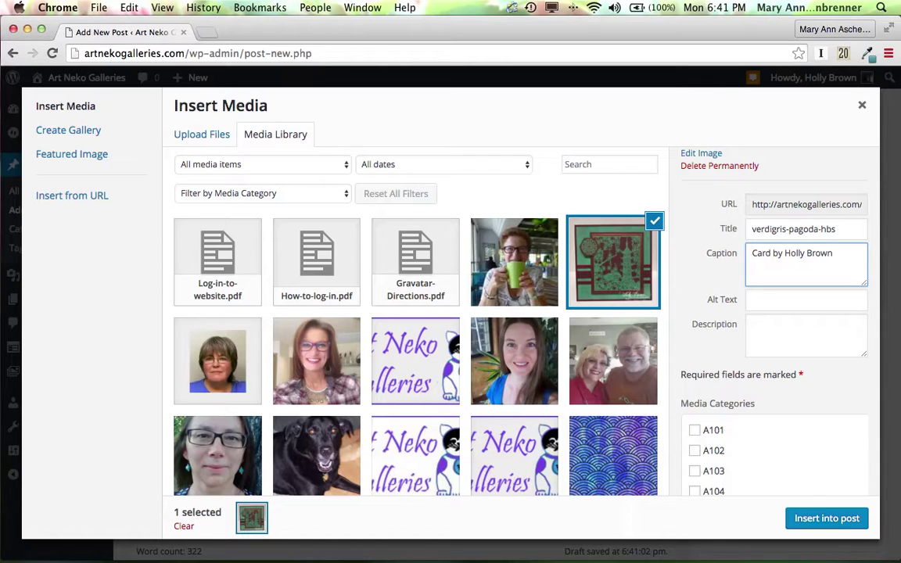
type(",")
left_click(753, 254)
type("Tea Time ")
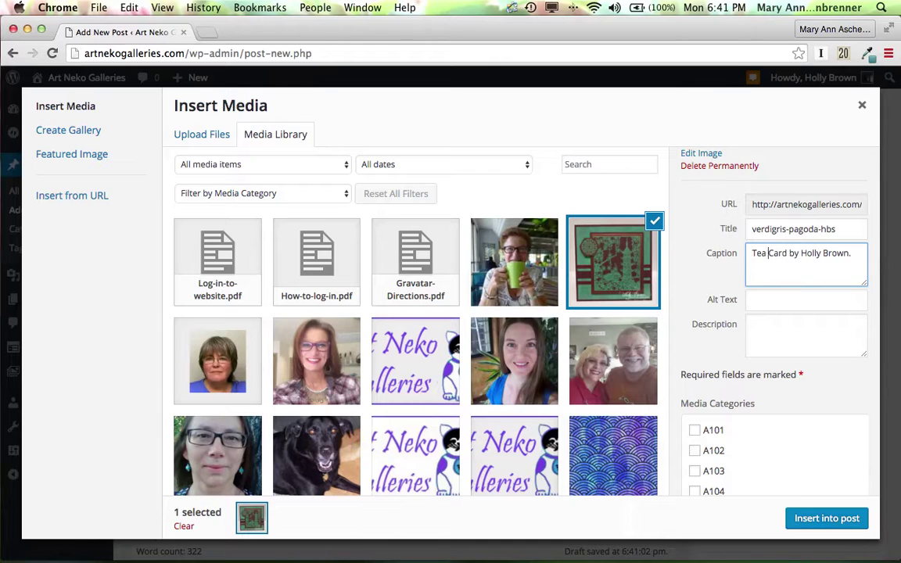
type("in the Orien")
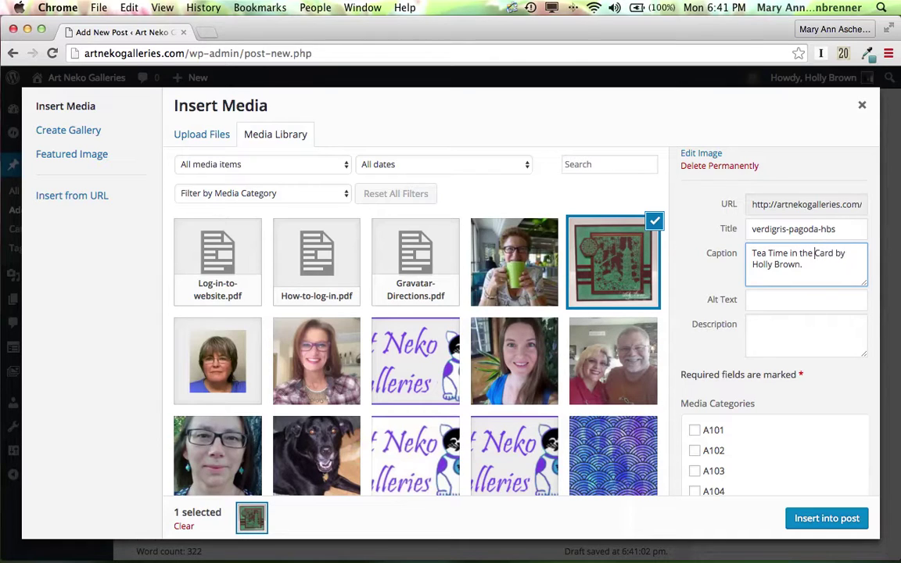
type("t")
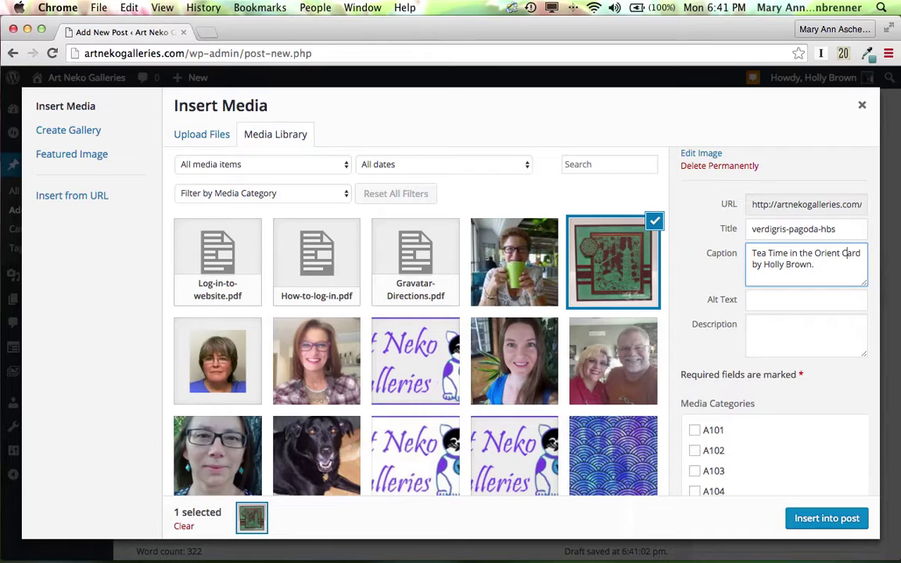
key("BackSpace")
type("c")
Set the alt text to 'Stamps and images of tea time for Art Neko rubber stamps'.
left_click(758, 298)
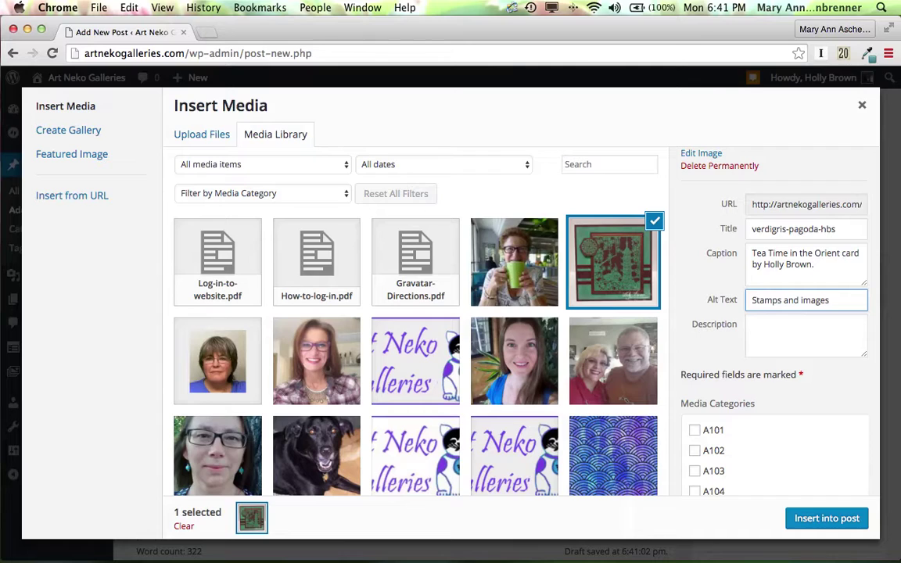
type("of tea time")
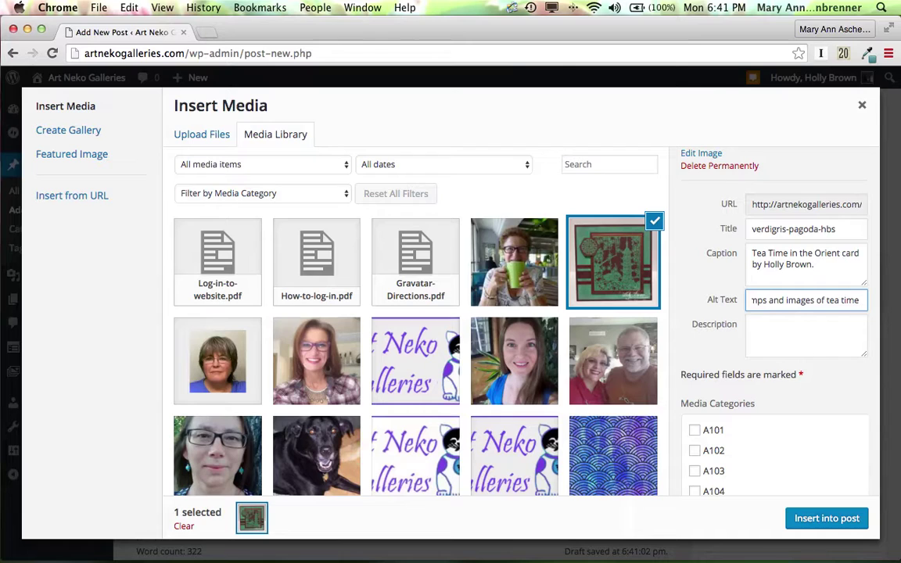
type(" for Art")
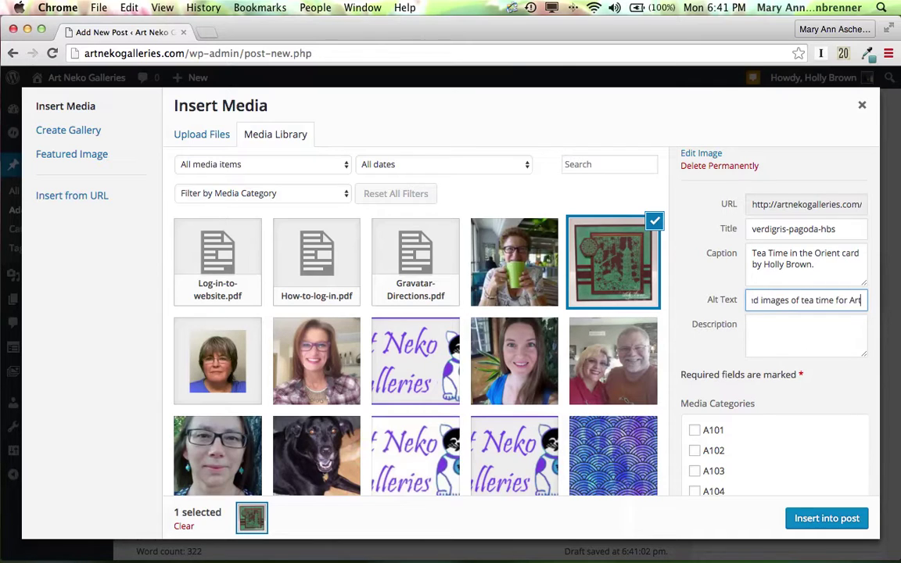
type(" Neko stam")
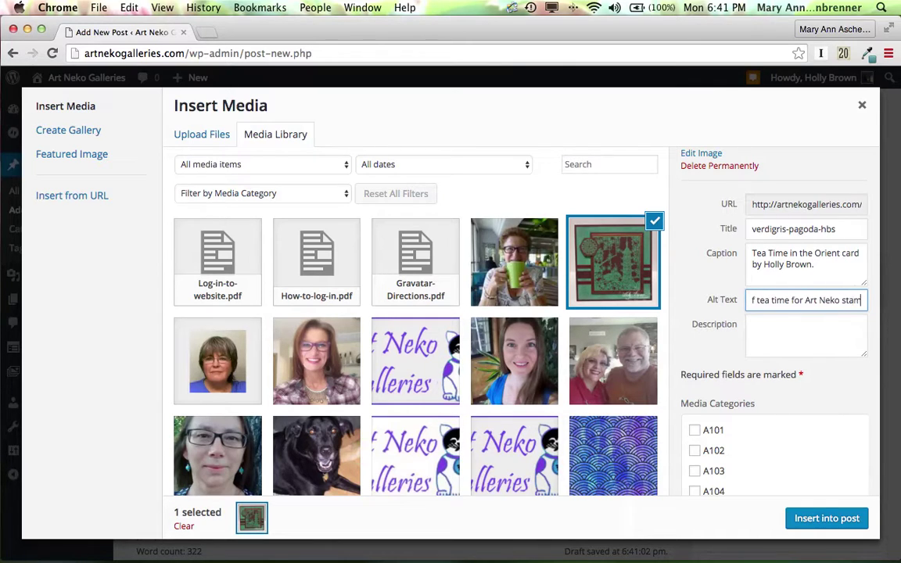
key("BackSpace")
key("BackSpace")
key("BackSpace")
key("BackSpace")
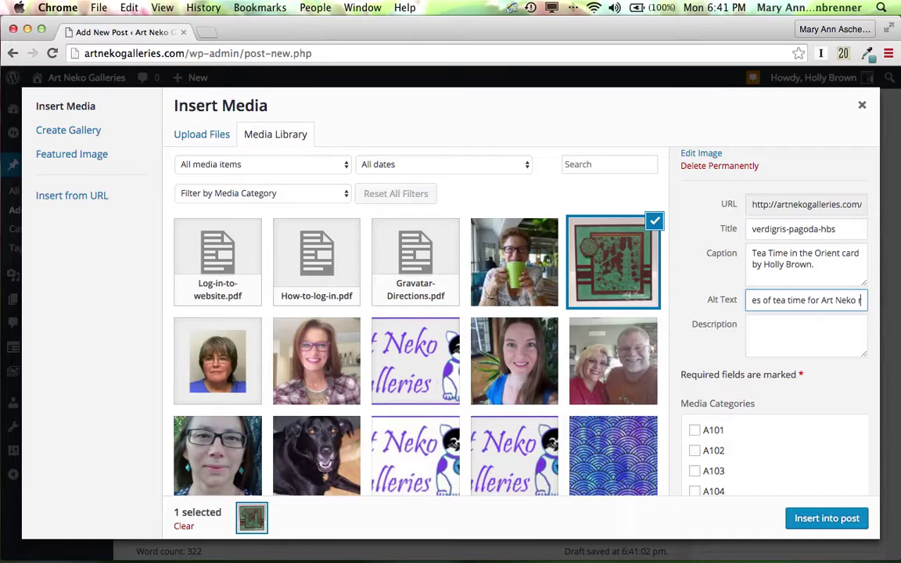
type("rubber stamps")
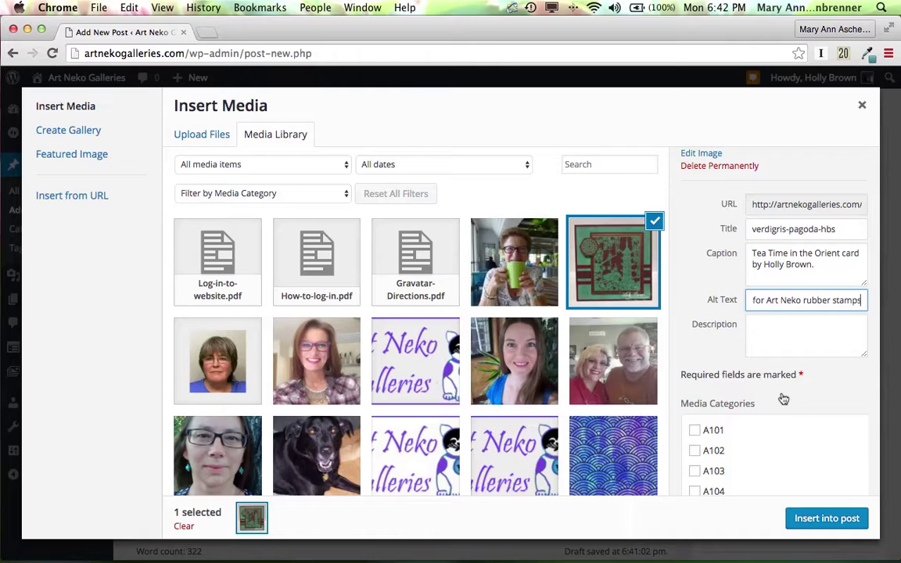
scroll(783, 398, "down", 2)
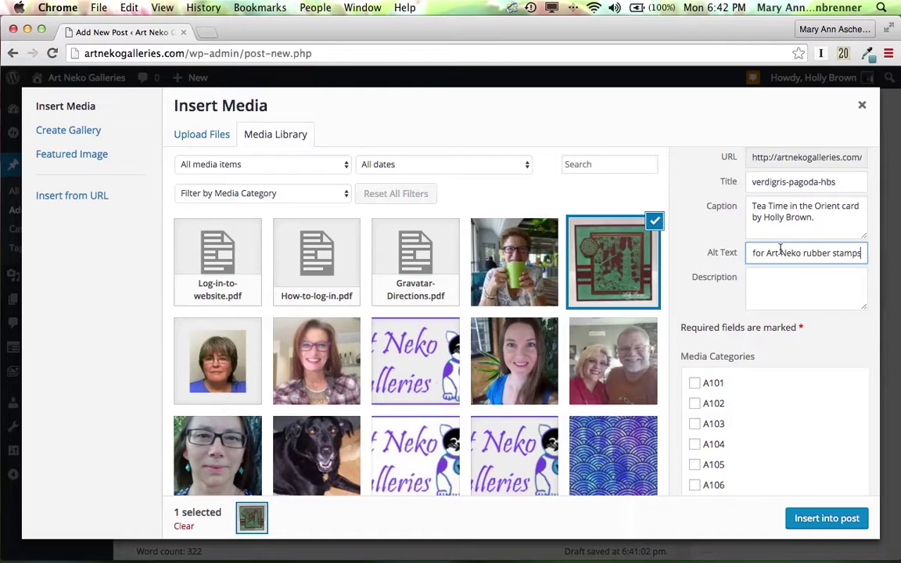
Scroll the Attachment Details panel past Media Categories to Attachment Display Settings.
scroll(800, 364, "down", 5)
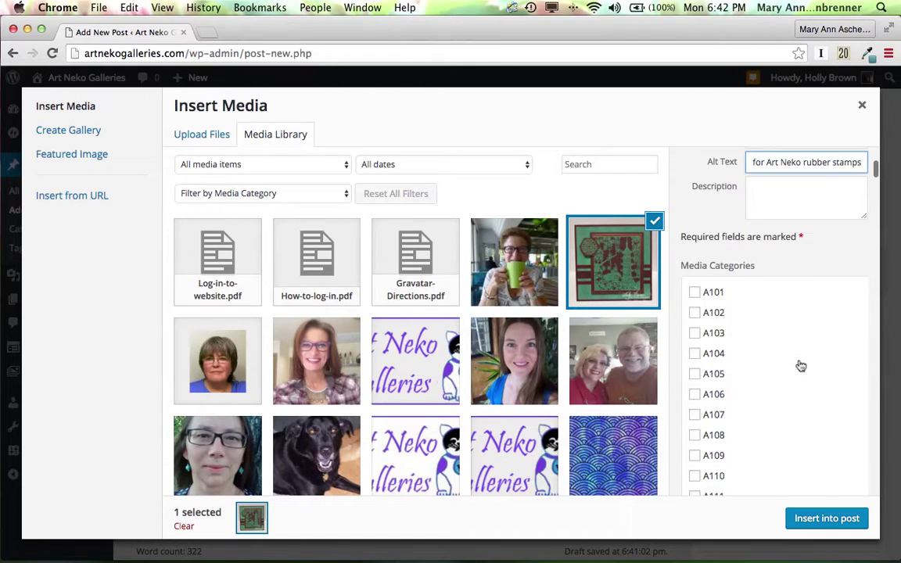
scroll(800, 365, "down", 10)
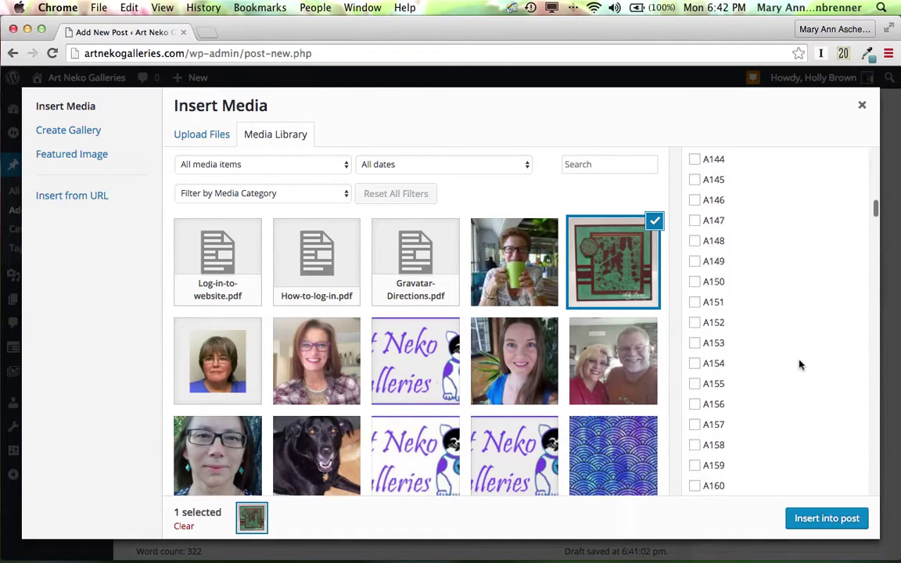
scroll(801, 364, "down", 10)
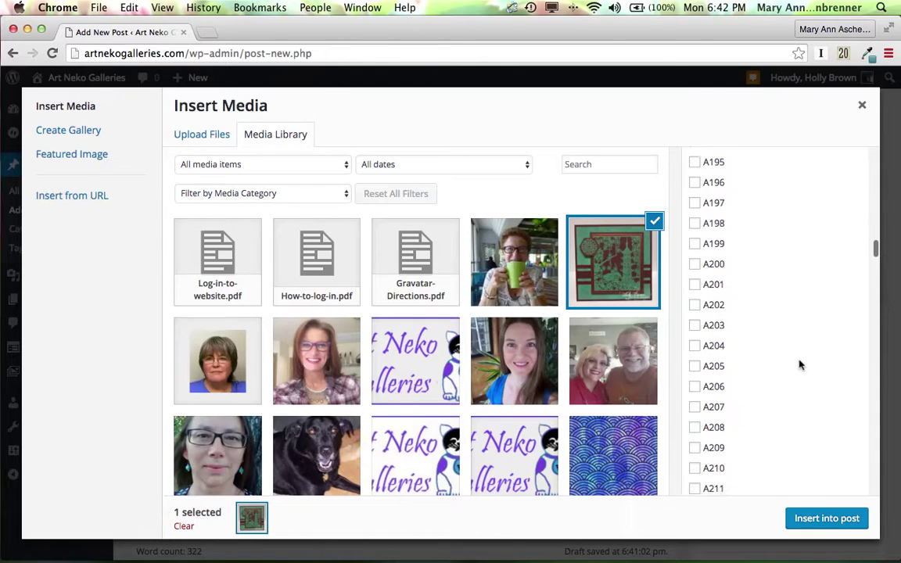
scroll(801, 365, "down", 10)
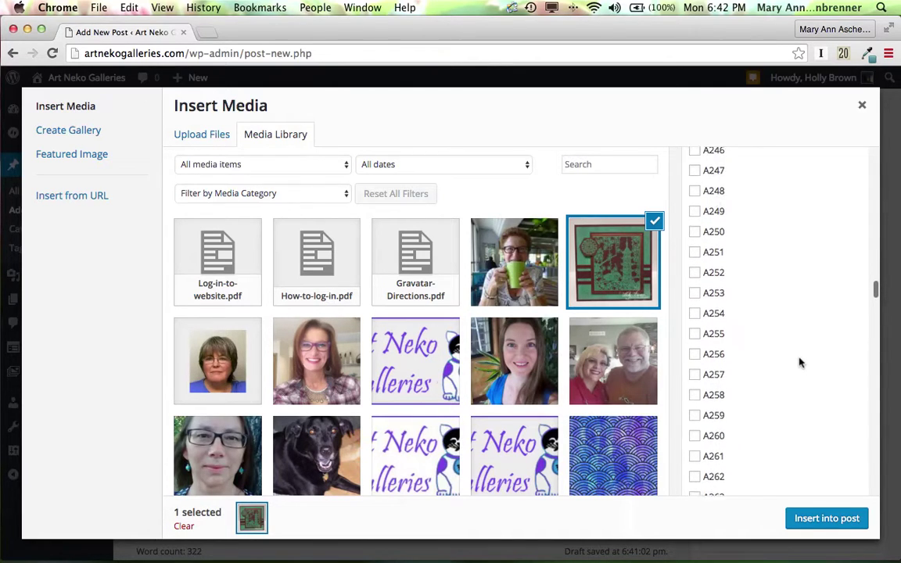
scroll(800, 362, "down", 10)
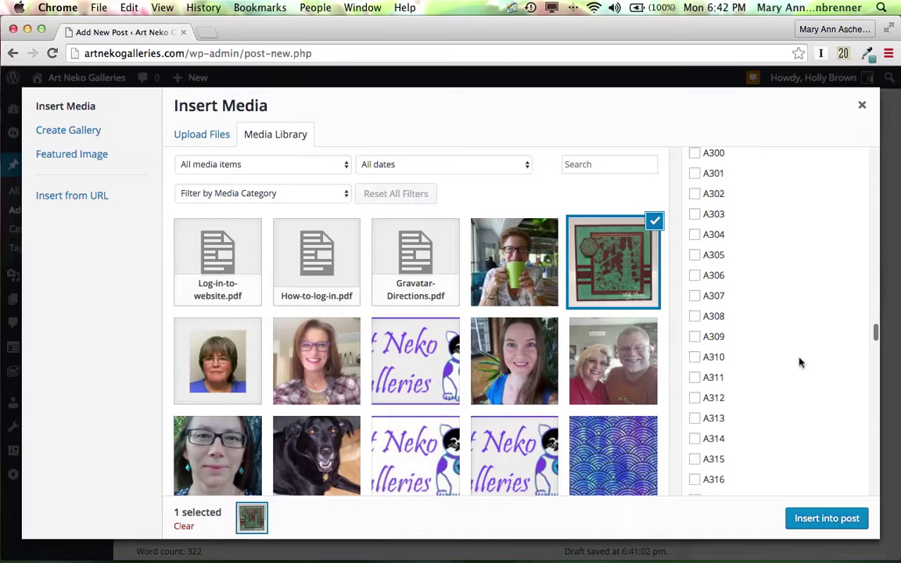
scroll(800, 362, "down", 12)
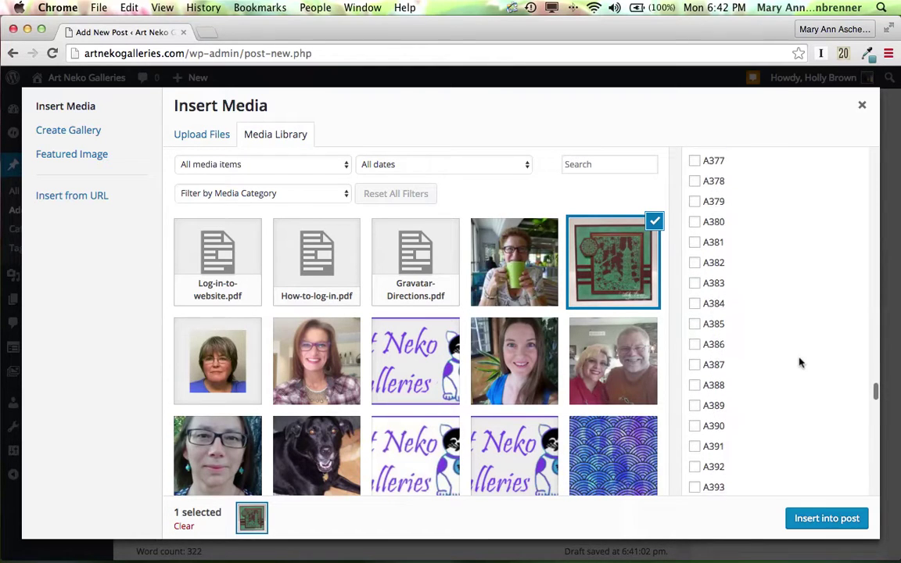
scroll(800, 362, "down", 10)
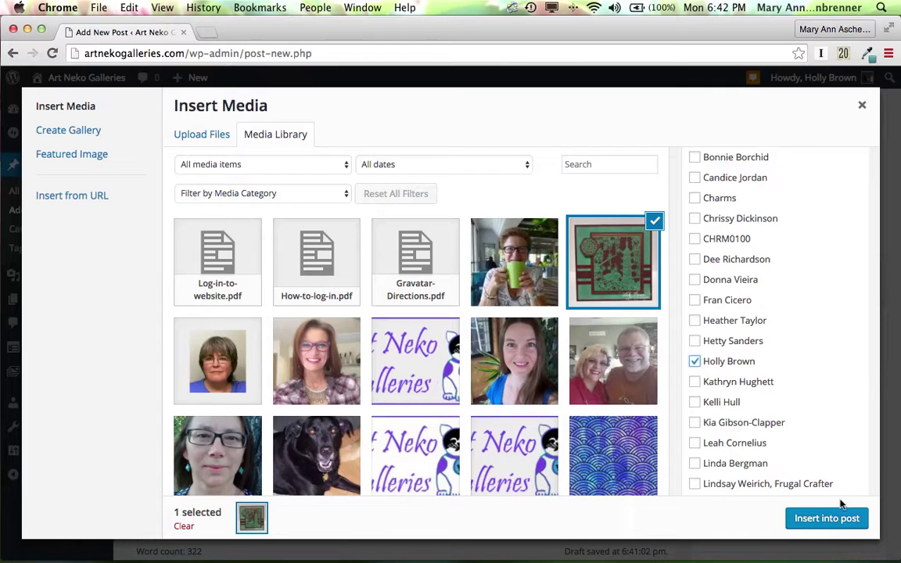
scroll(841, 410, "down", 20)
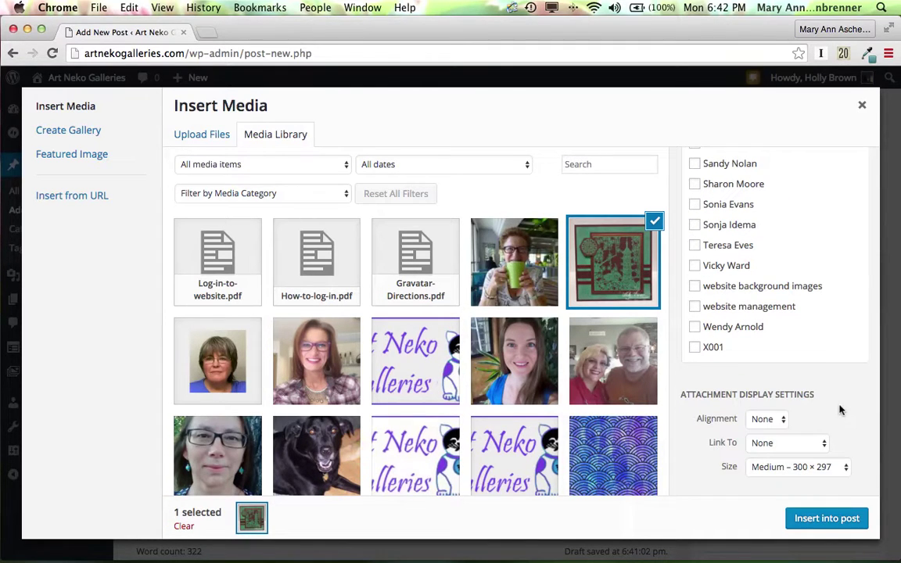
Insert the image left-aligned, medium size, linked to its Attachment Page.
left_click(783, 421)
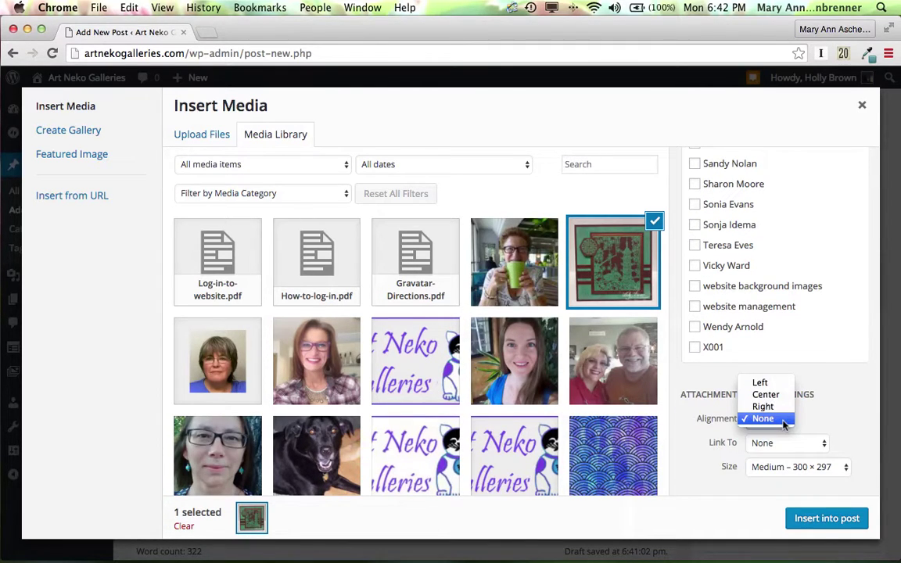
left_click(763, 382)
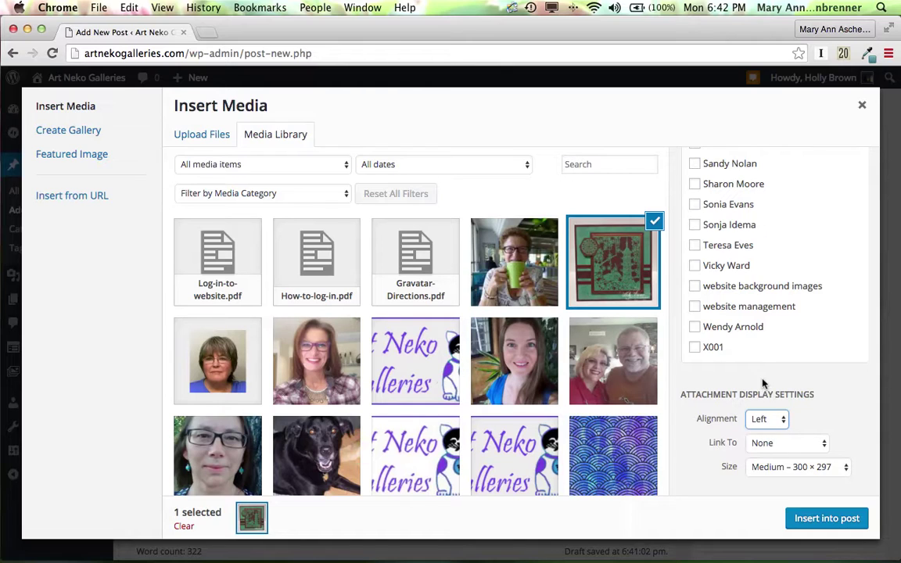
left_click(825, 446)
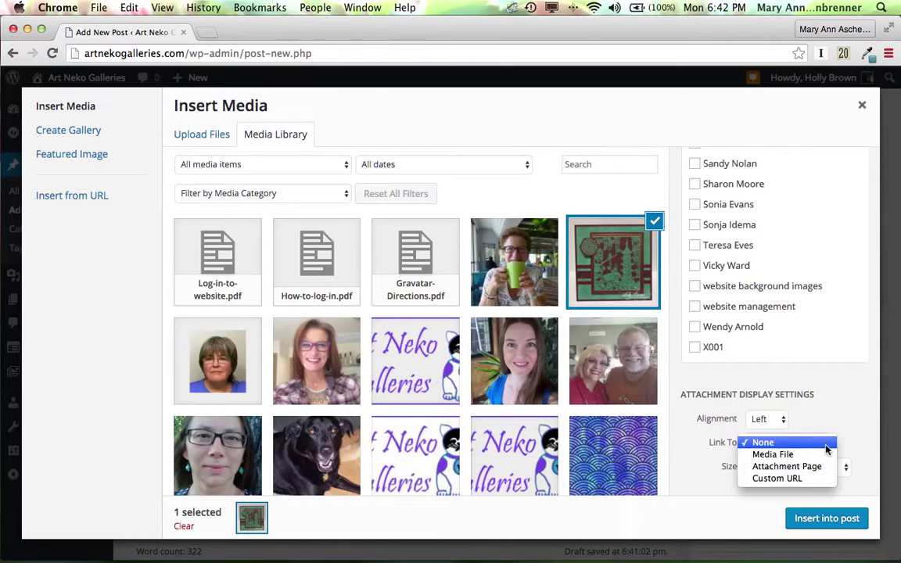
left_click(819, 468)
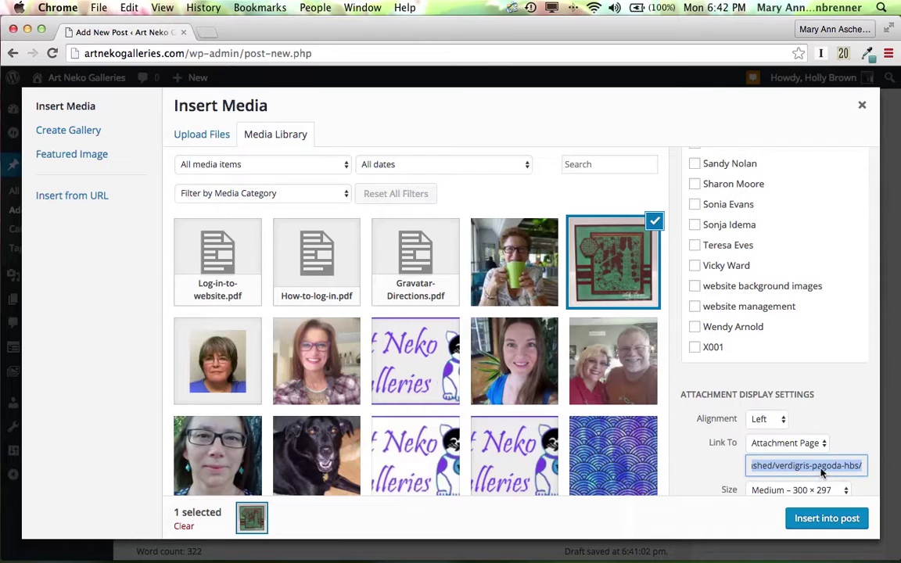
scroll(861, 446, "down", 1)
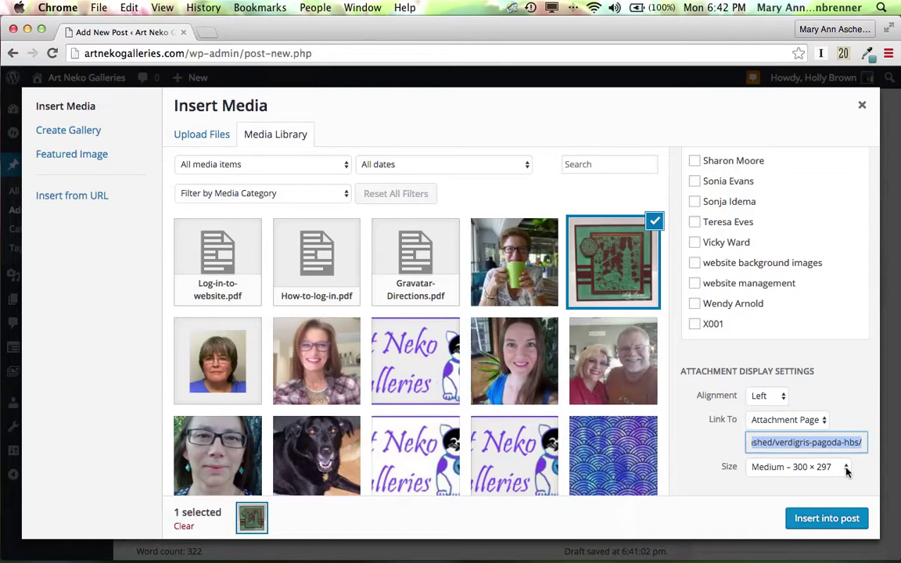
left_click(827, 519)
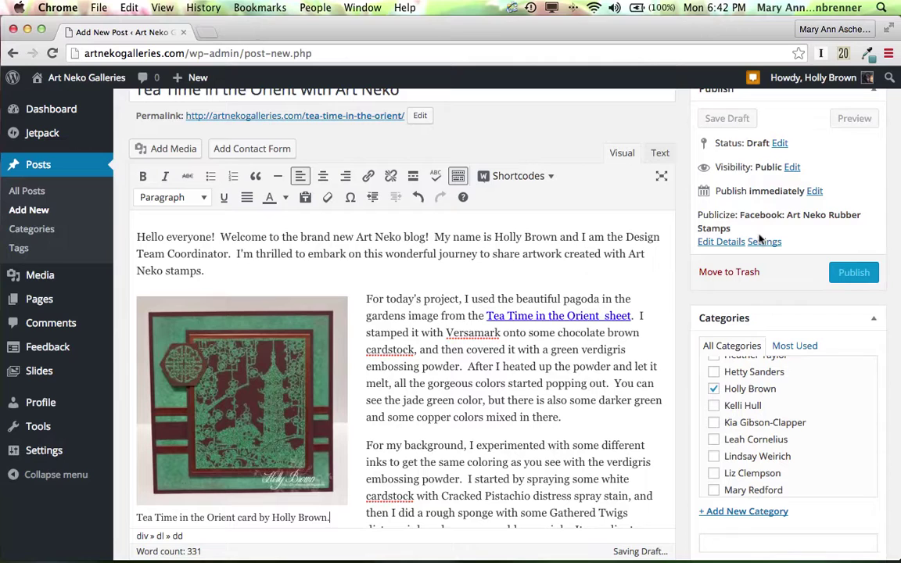
Preview the draft, scroll through the rendered post, then close the preview tab.
left_click(852, 119)
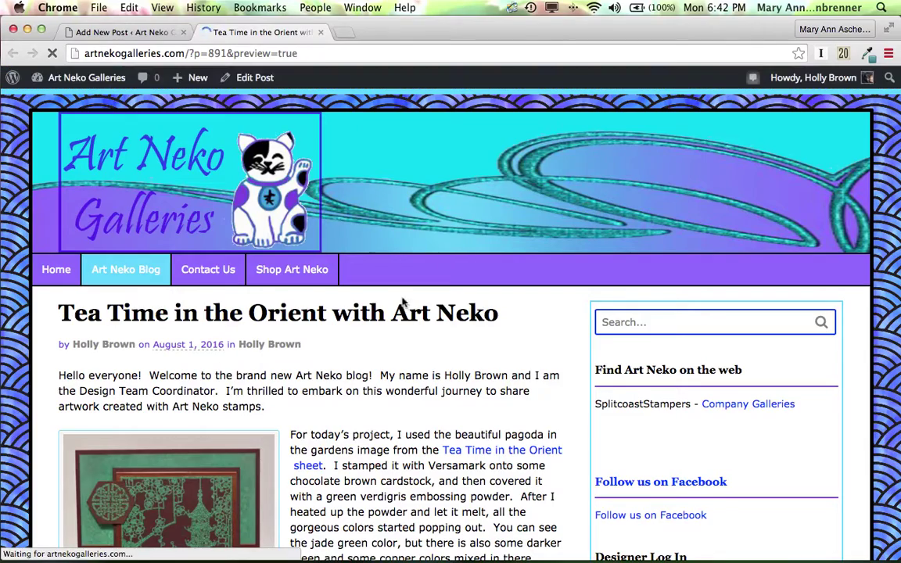
scroll(402, 350, "down", 5)
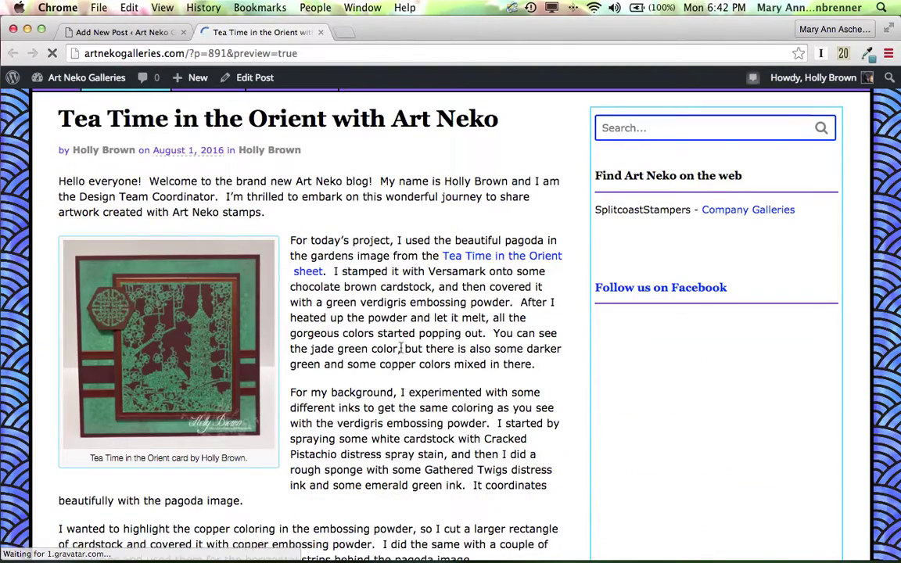
scroll(402, 350, "down", 4)
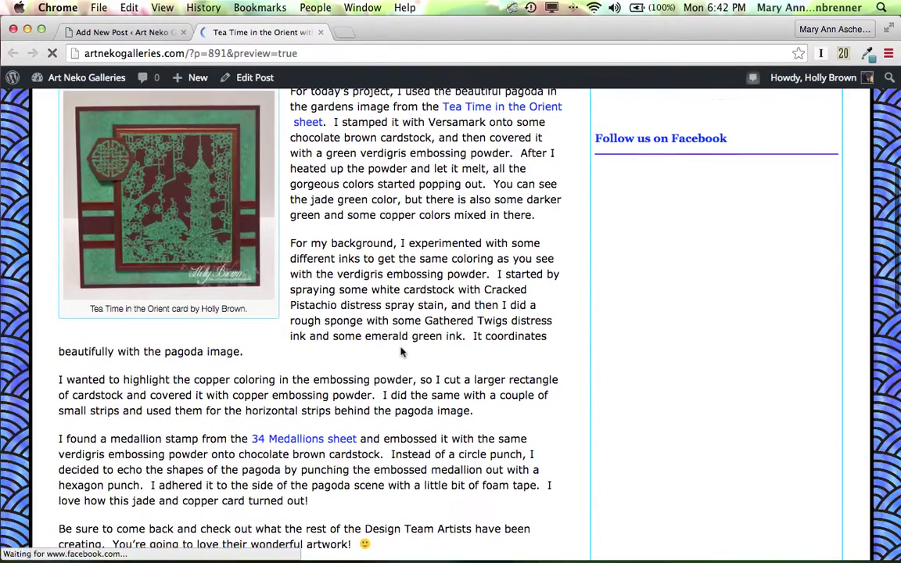
scroll(402, 352, "up", 4)
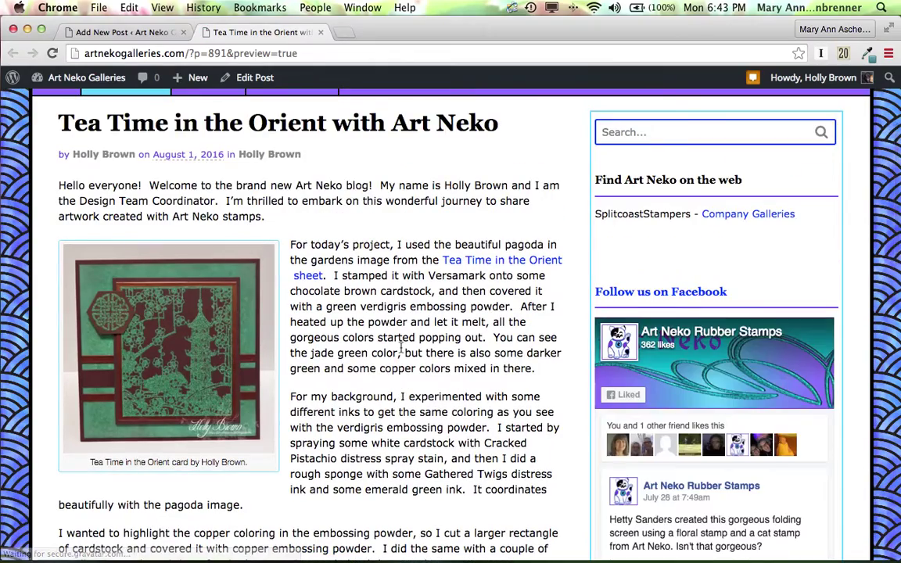
scroll(401, 350, "down", 5)
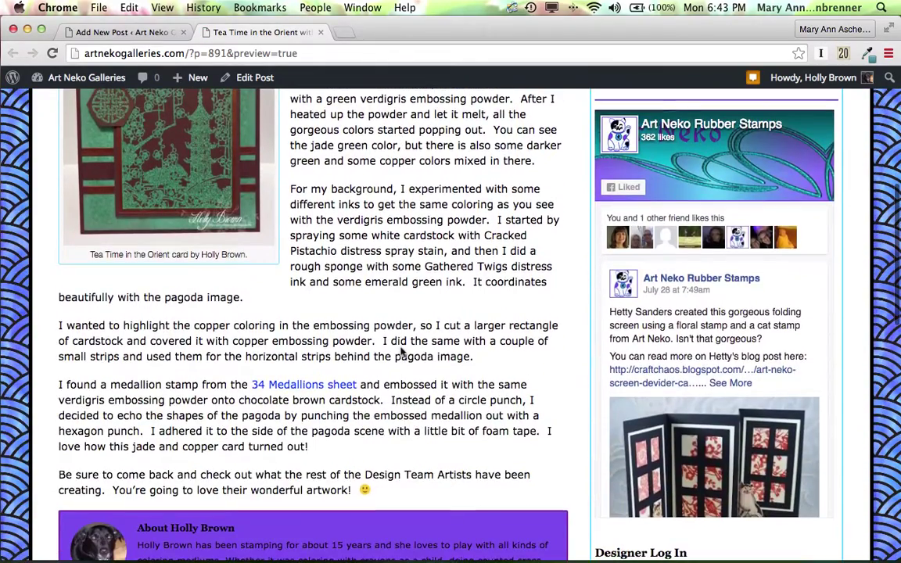
scroll(401, 352, "down", 2)
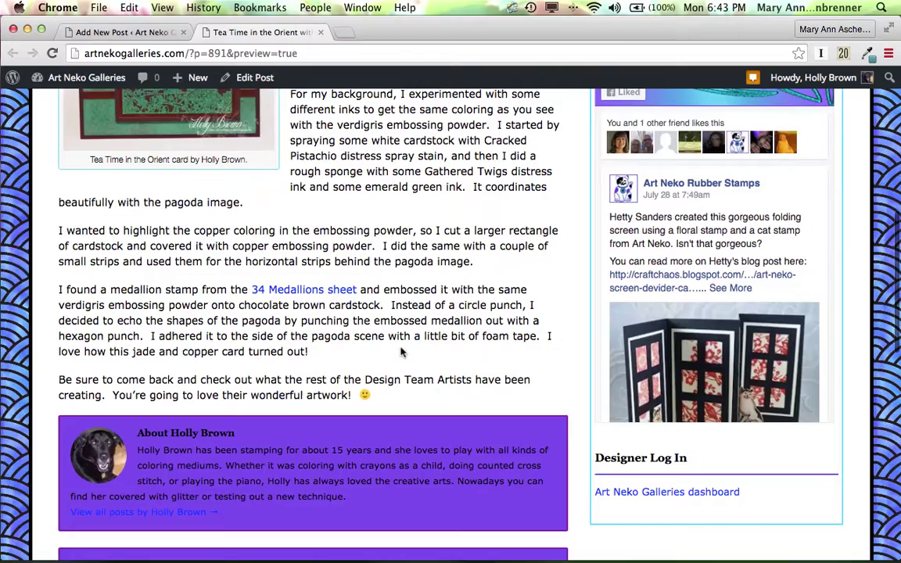
scroll(402, 352, "down", 4)
scroll(401, 353, "up", 8)
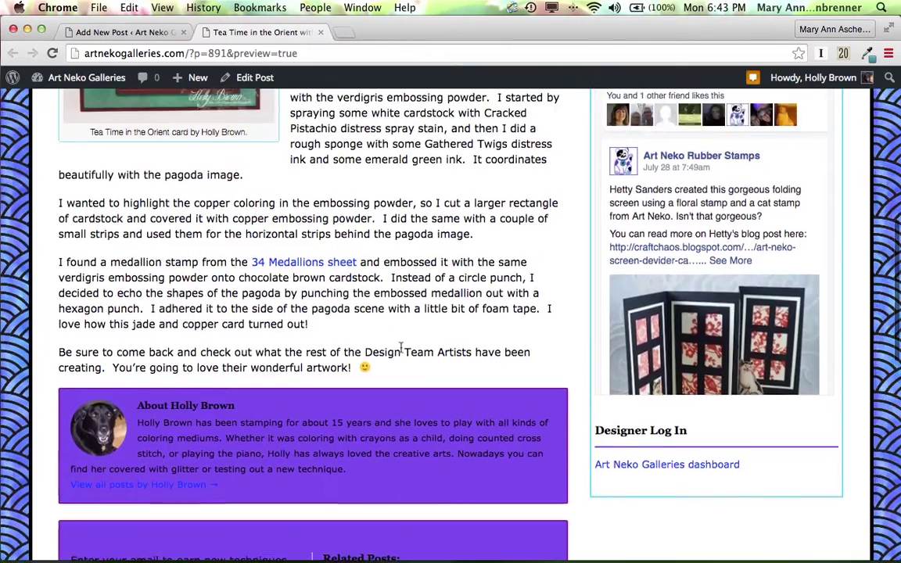
scroll(401, 346, "up", 3)
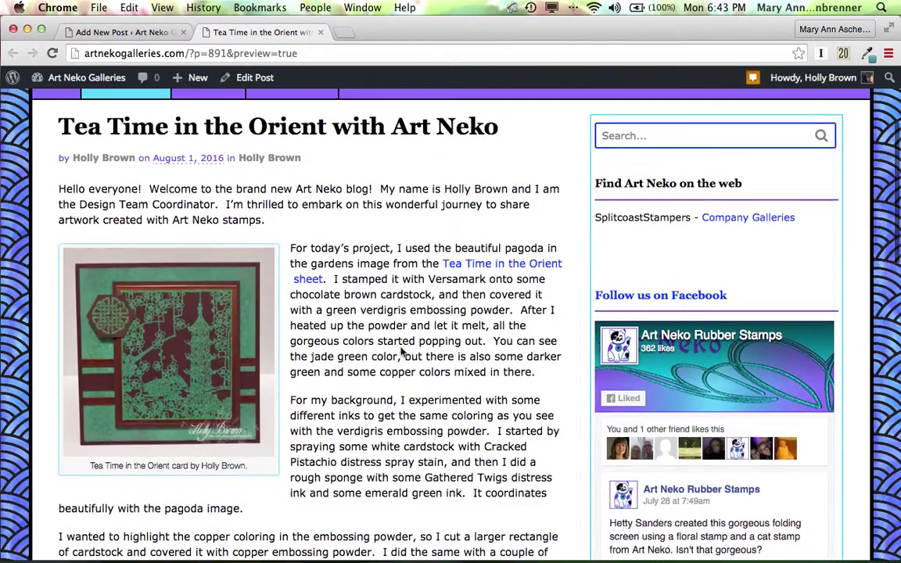
scroll(402, 350, "down", 4)
scroll(401, 352, "up", 8)
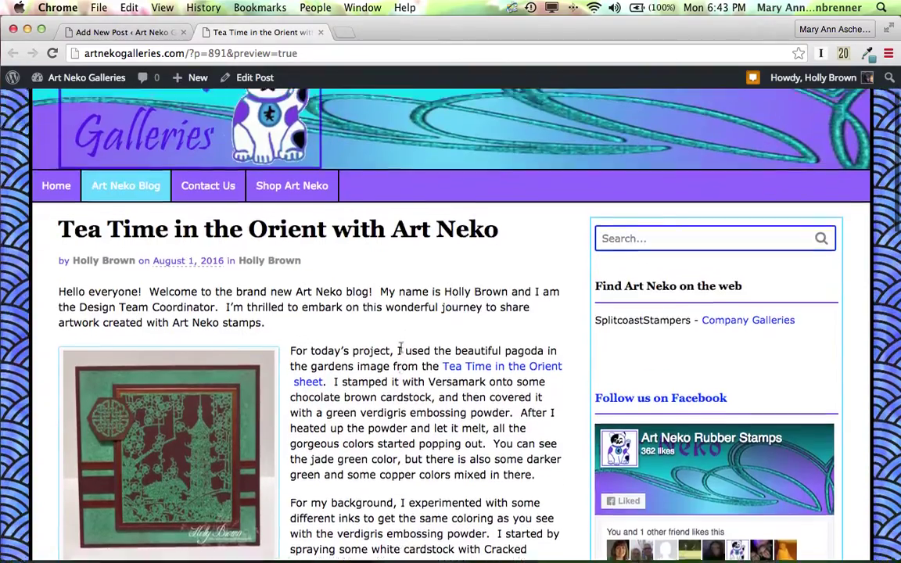
scroll(401, 352, "up", 2)
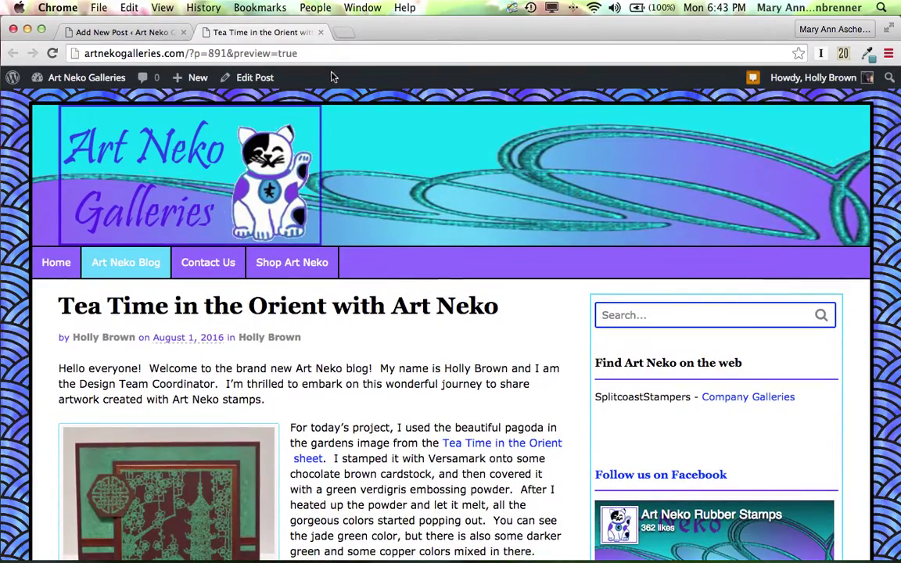
left_click(320, 32)
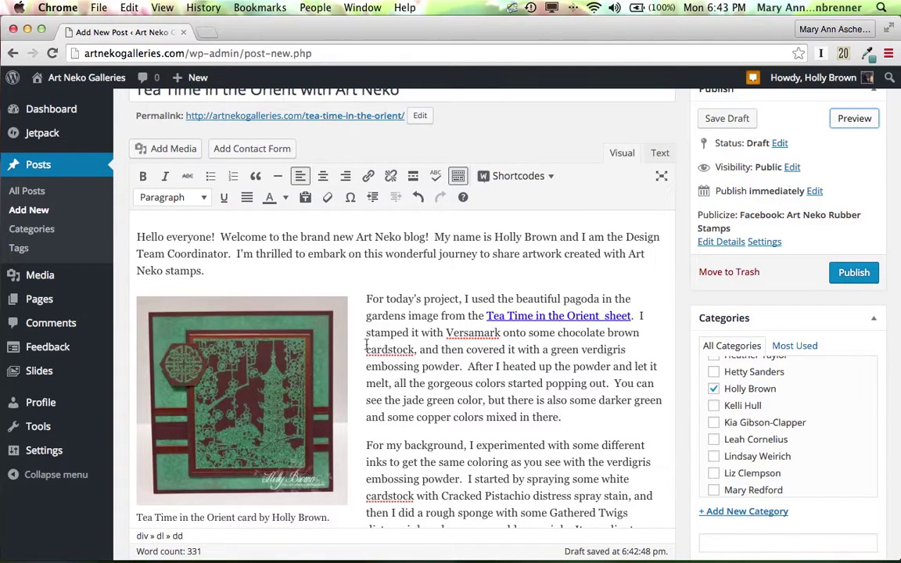
Switch the pagoda image to Custom Size and set its width to 200 (200 × 198).
left_click(262, 328)
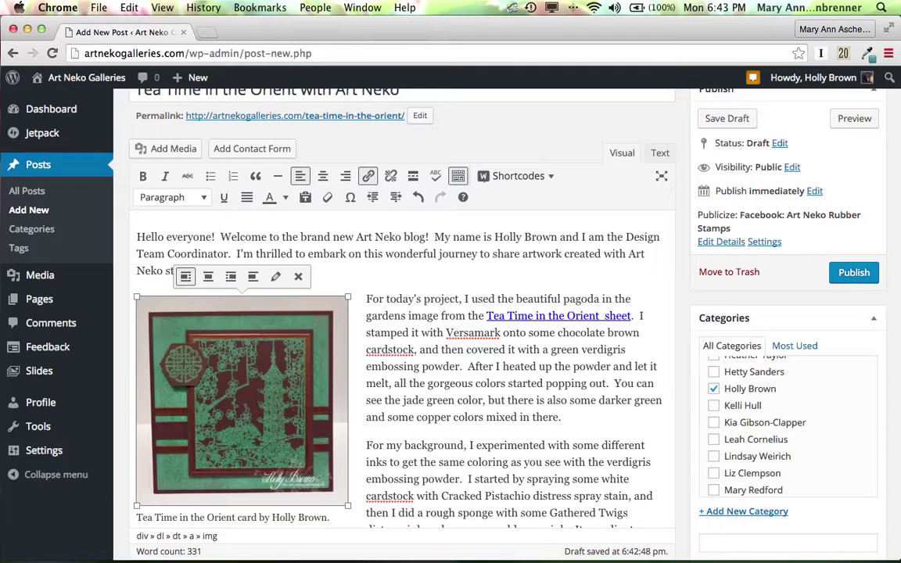
left_click(275, 277)
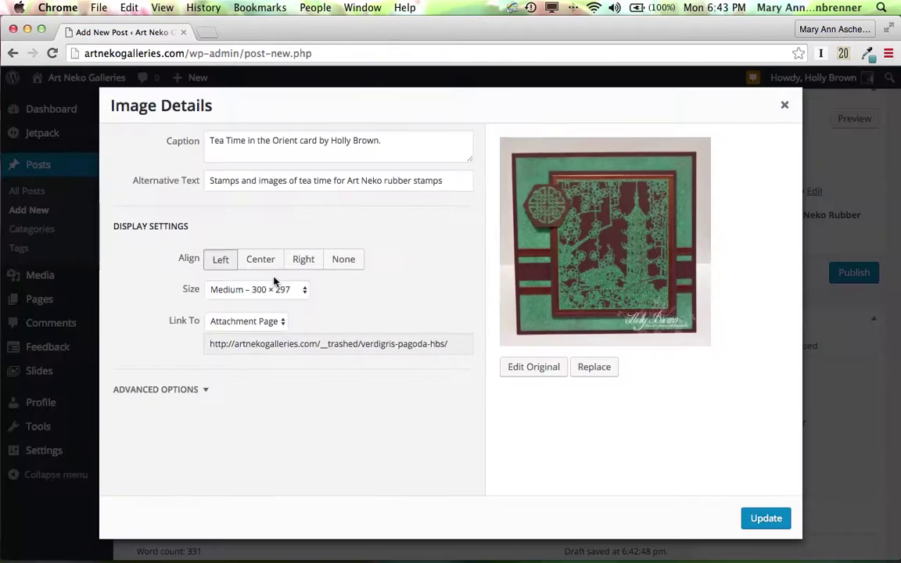
left_click(304, 290)
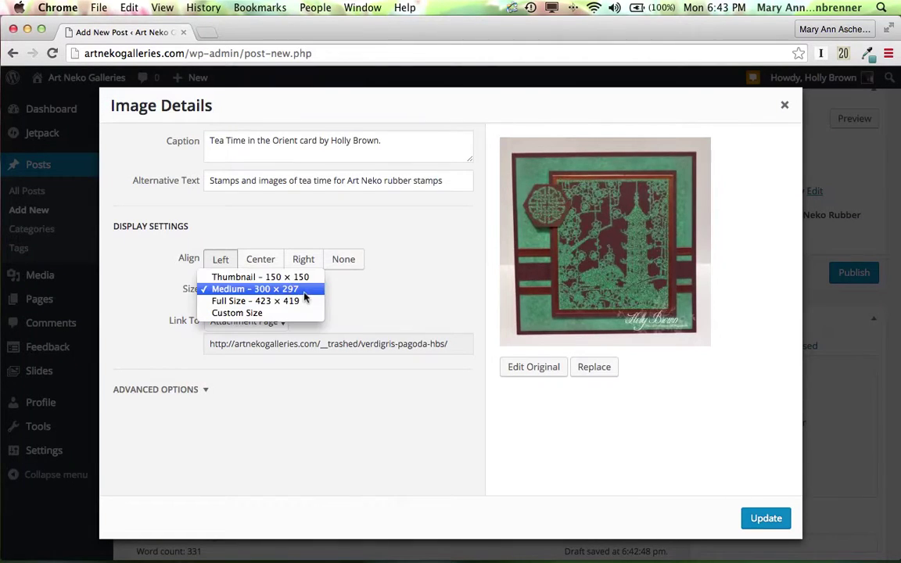
left_click(256, 314)
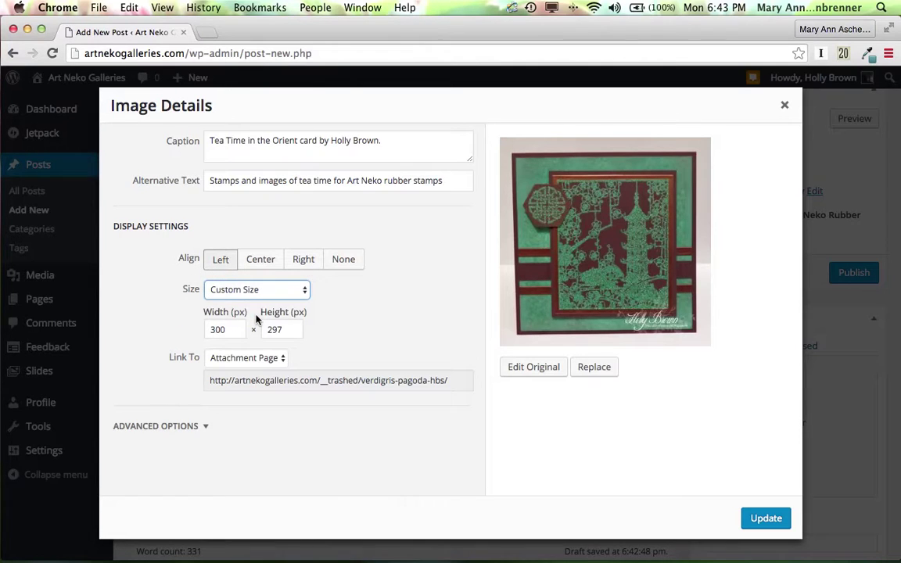
left_click(213, 329)
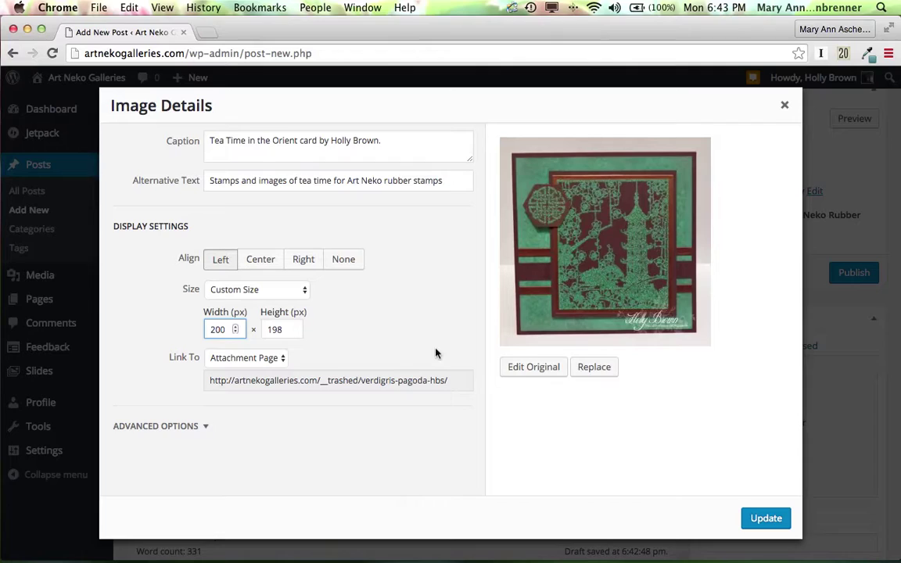
Apply the 200 × 198 image size, then place the cursor after 'turned out!'.
left_click(752, 516)
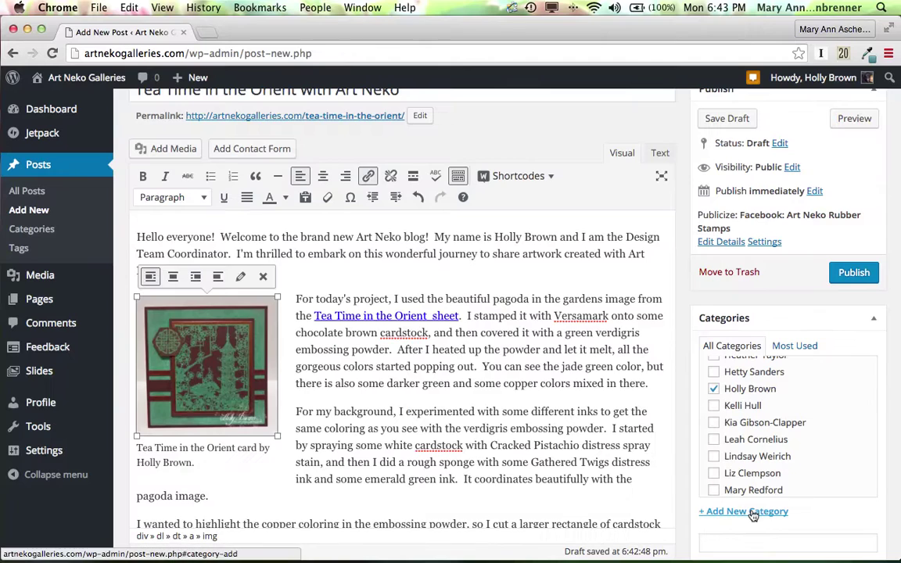
scroll(525, 444, "down", 10)
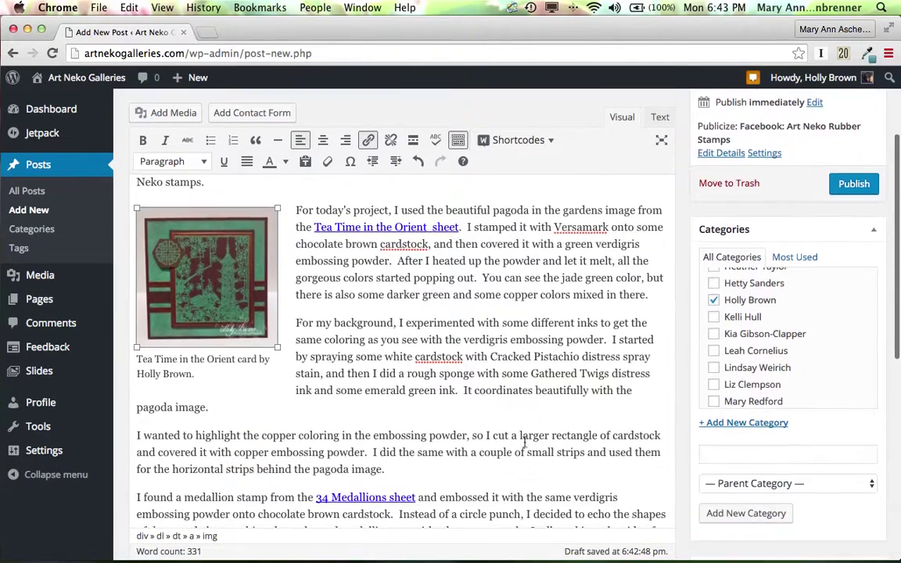
scroll(526, 447, "up", 2)
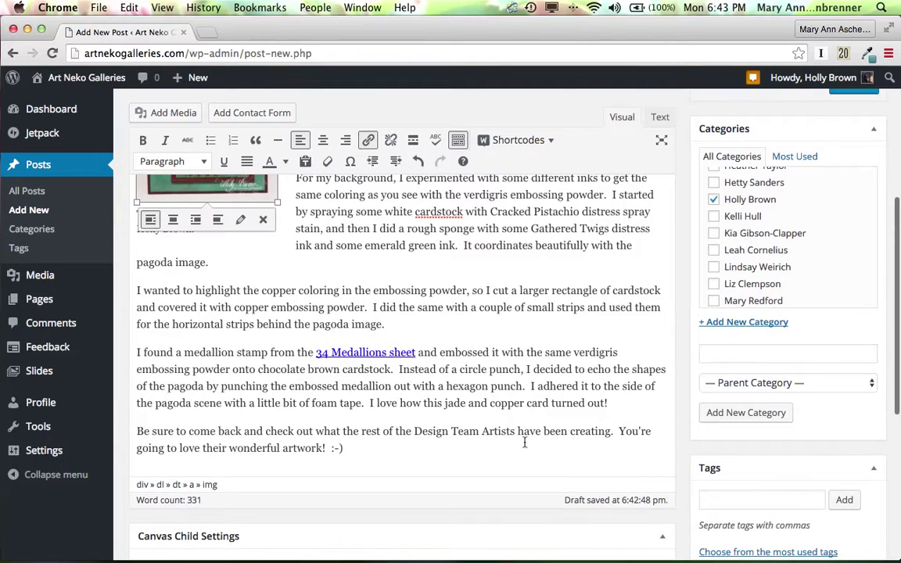
left_click(622, 403)
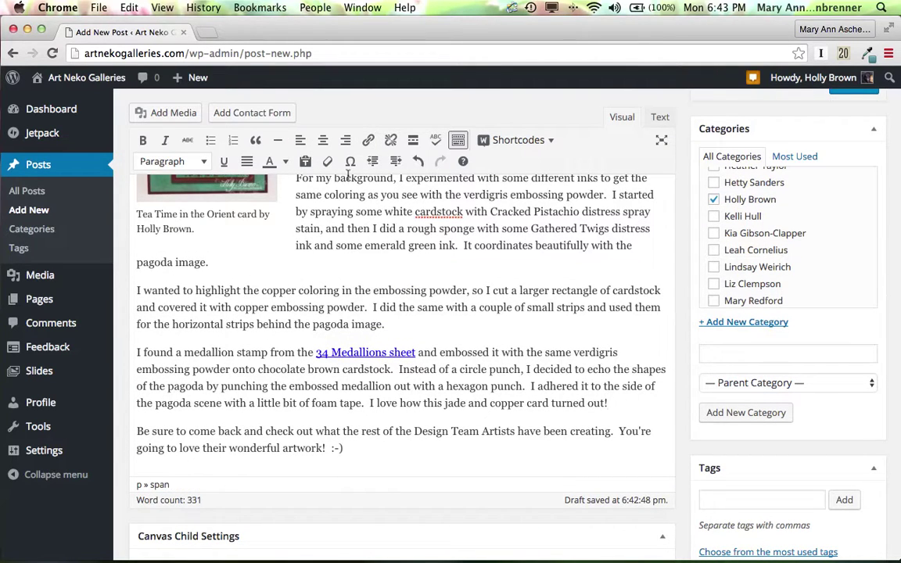
Pick the jade-and-copper pagoda card image from the Media Library.
left_click(182, 112)
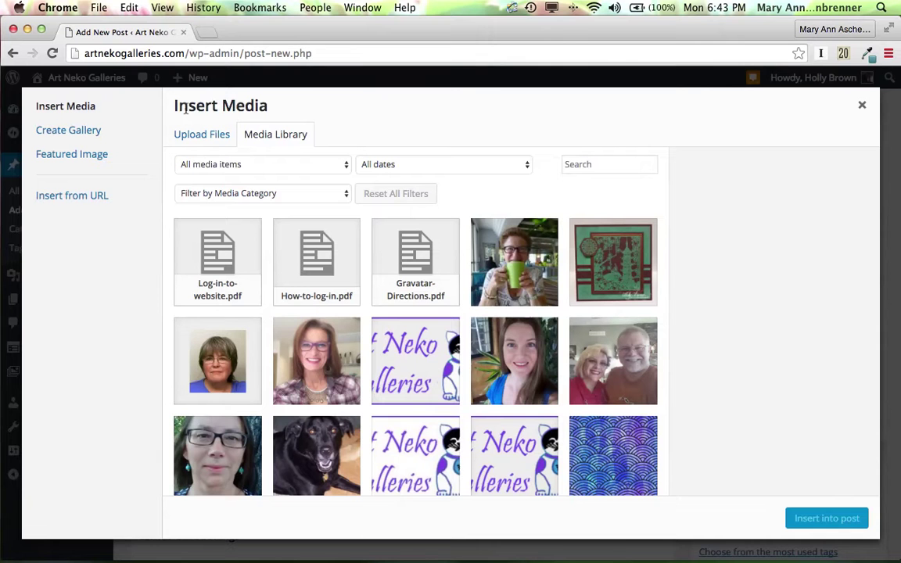
left_click(589, 272)
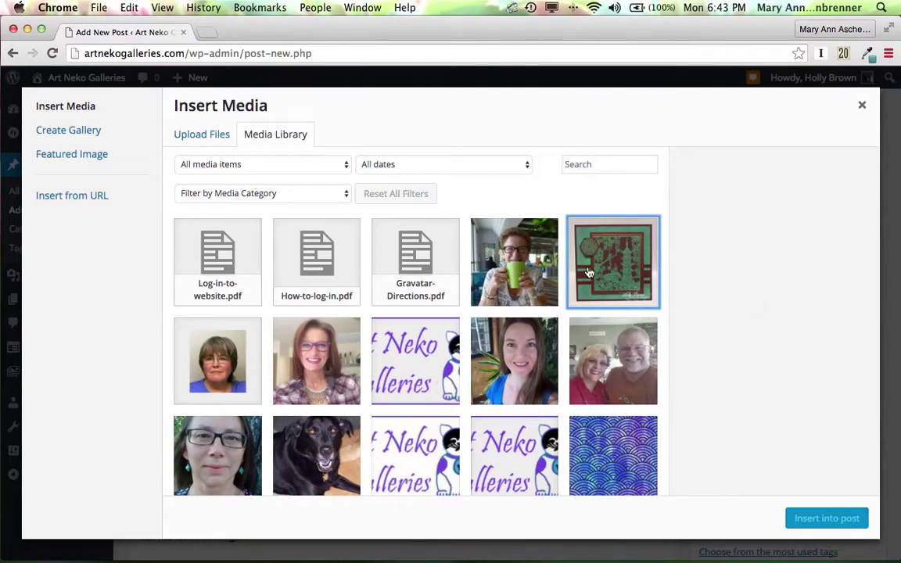
scroll(732, 337, "down", 5)
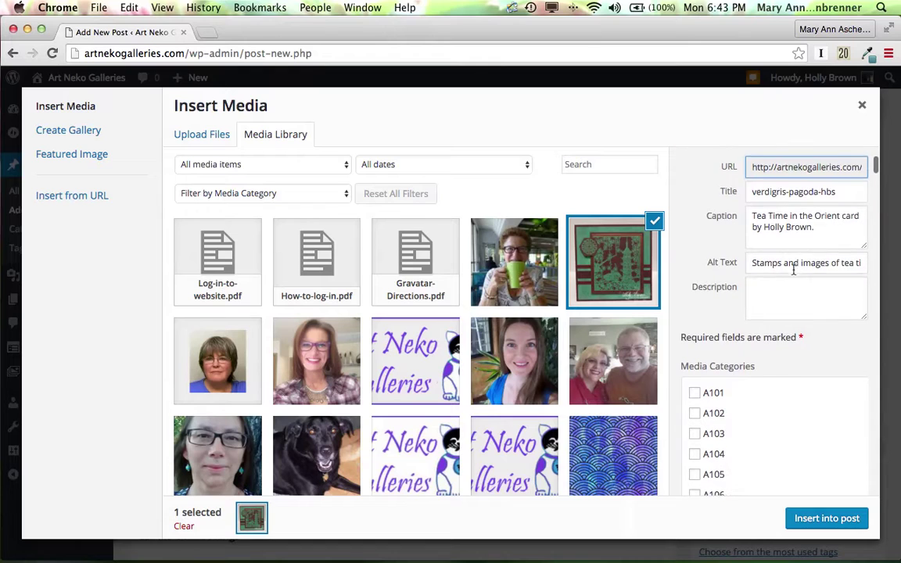
scroll(794, 272, "down", 15)
scroll(794, 274, "down", 20)
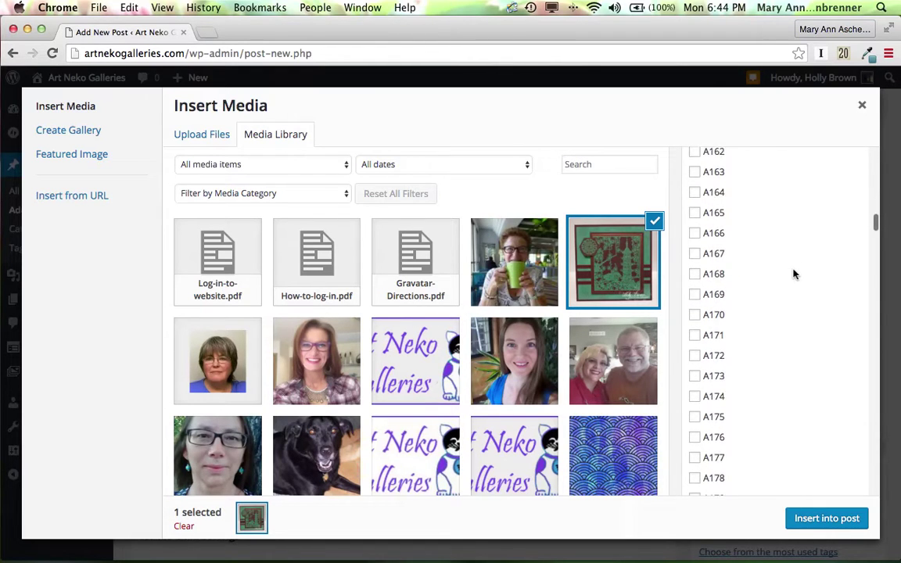
scroll(794, 274, "down", 20)
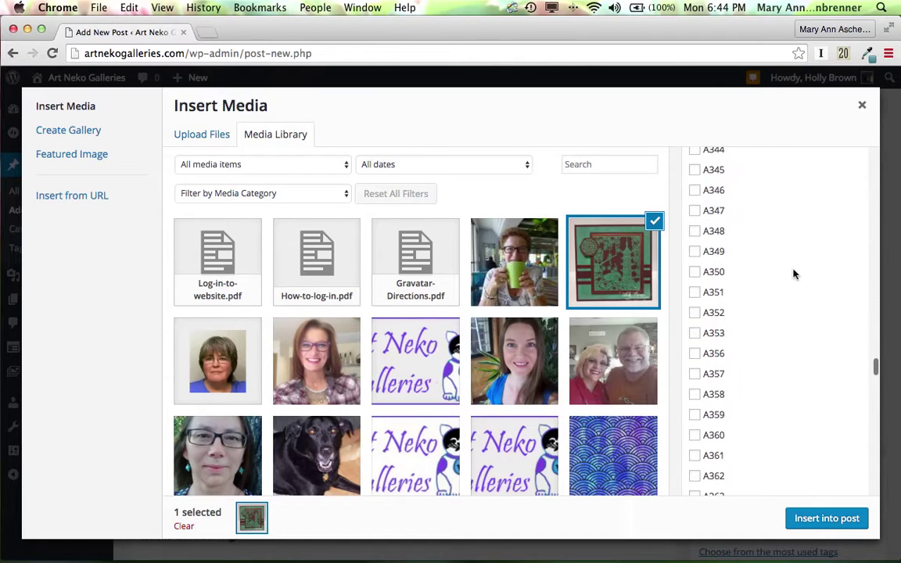
scroll(794, 273, "down", 10)
scroll(794, 273, "up", 4)
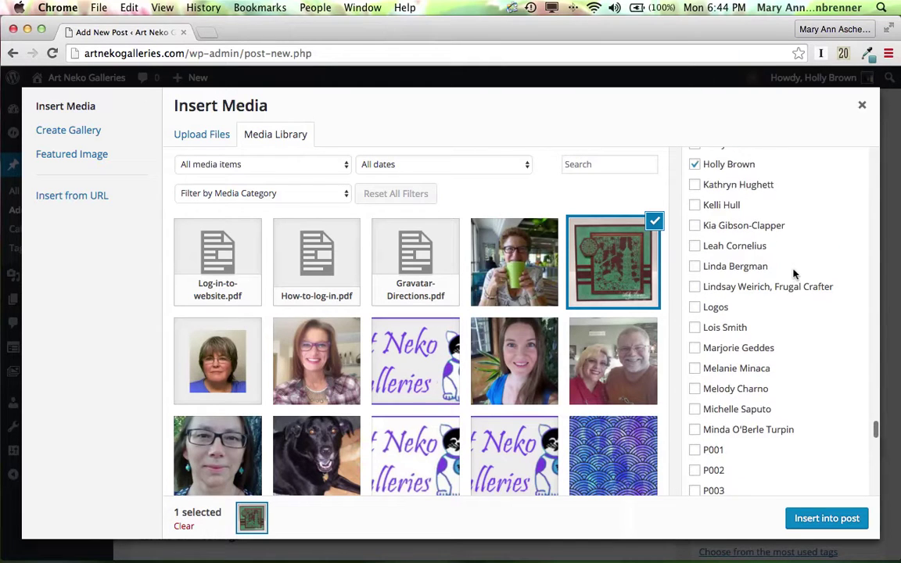
scroll(794, 274, "down", 20)
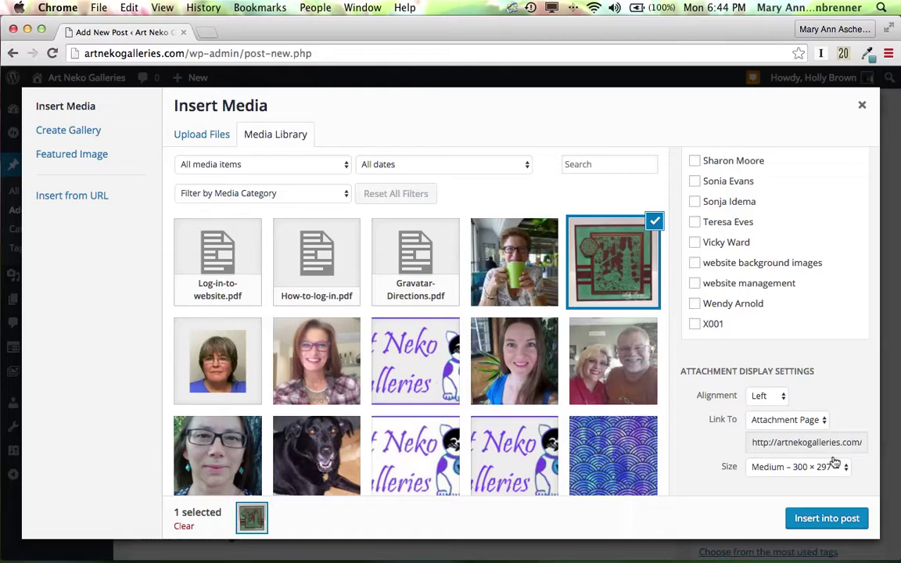
Insert it centred at Full Size (423 × 419) after the medallion paragraph and check it.
left_click(782, 398)
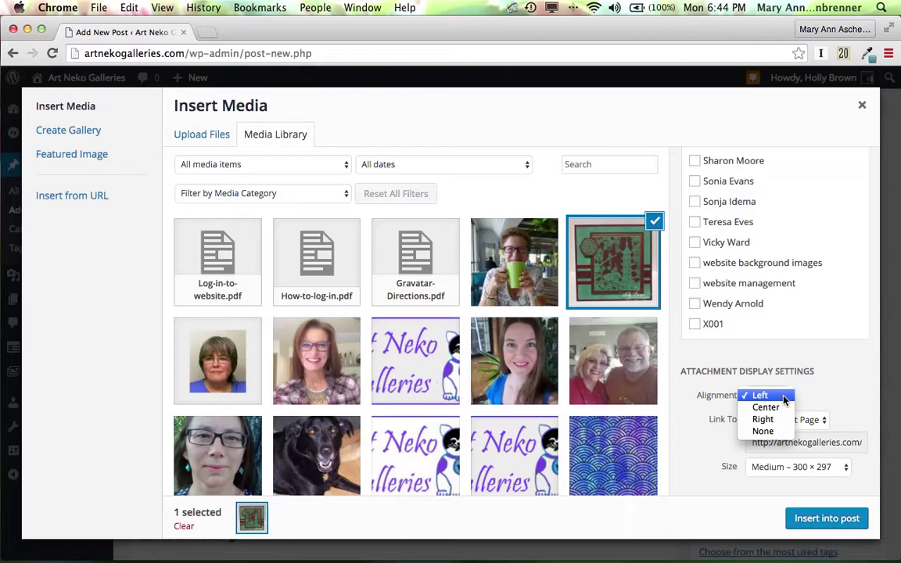
left_click(775, 408)
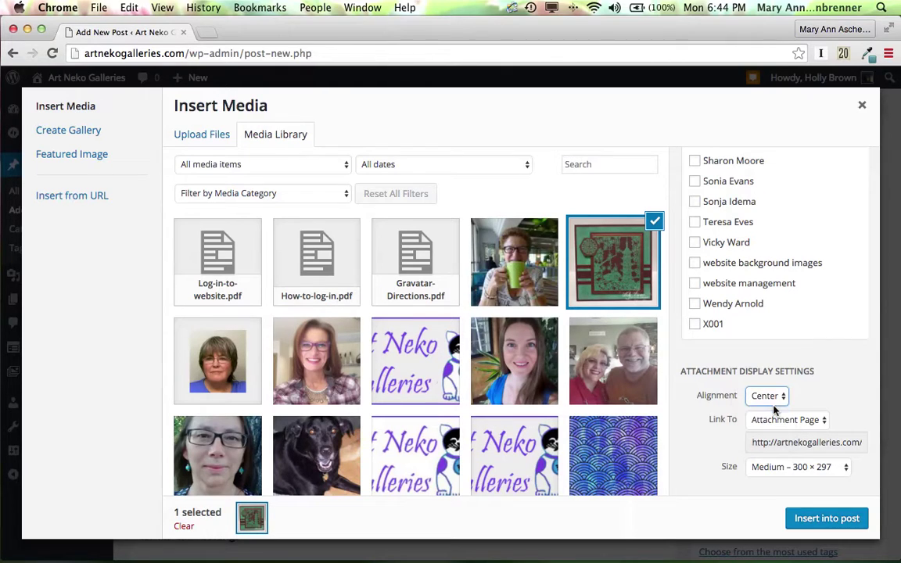
left_click(844, 467)
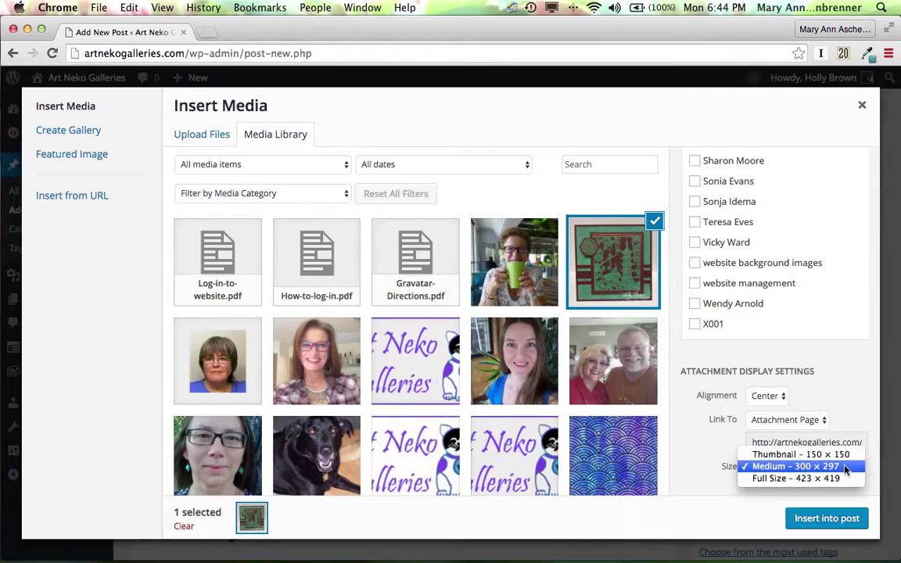
left_click(827, 481)
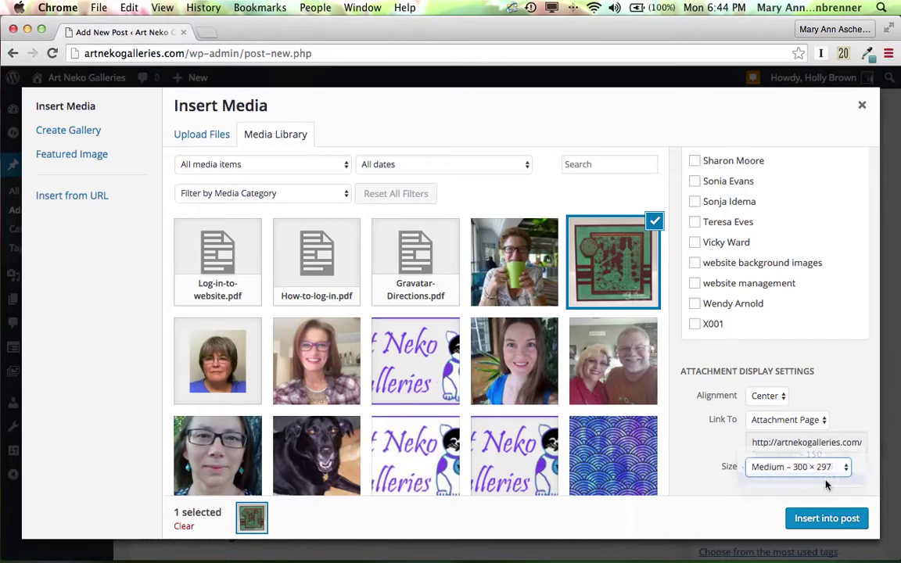
left_click(828, 521)
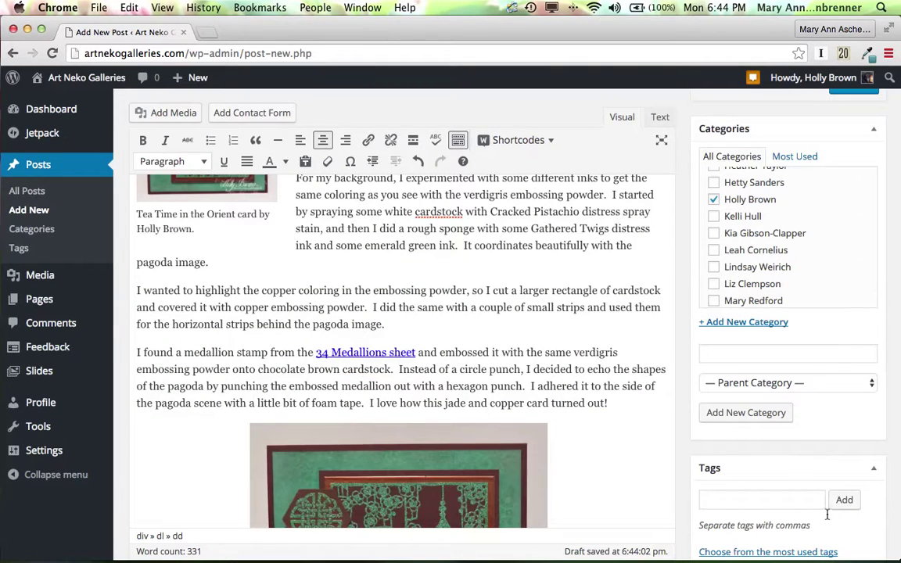
scroll(601, 396, "down", 10)
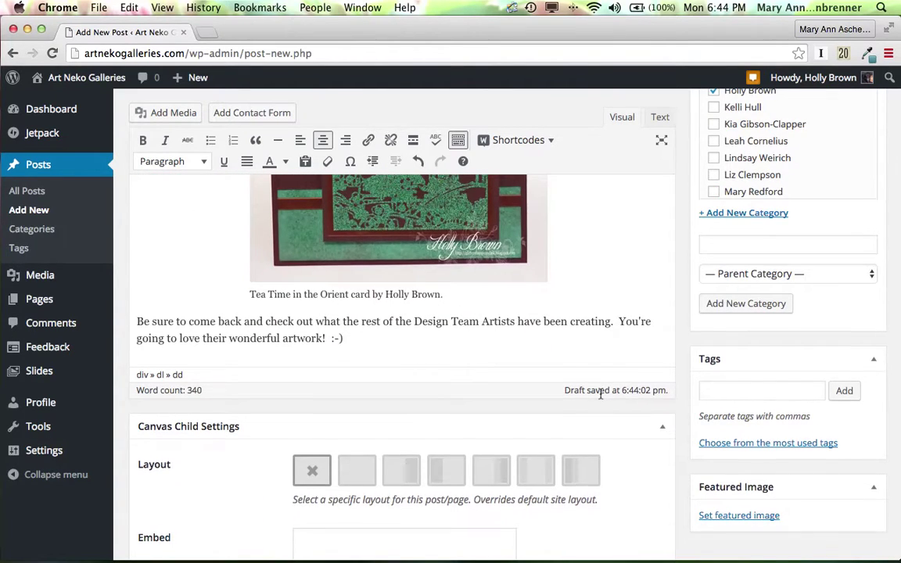
scroll(600, 395, "up", 10)
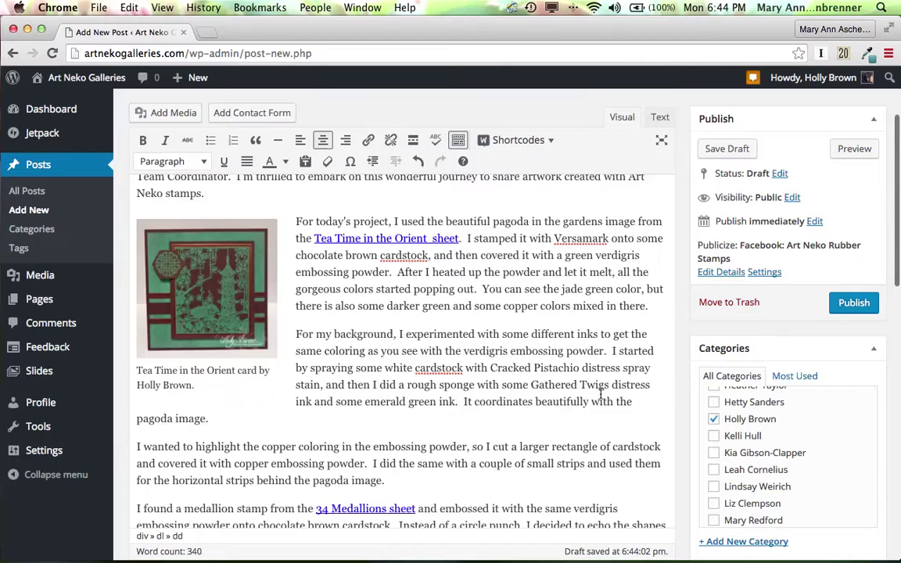
scroll(601, 395, "up", 4)
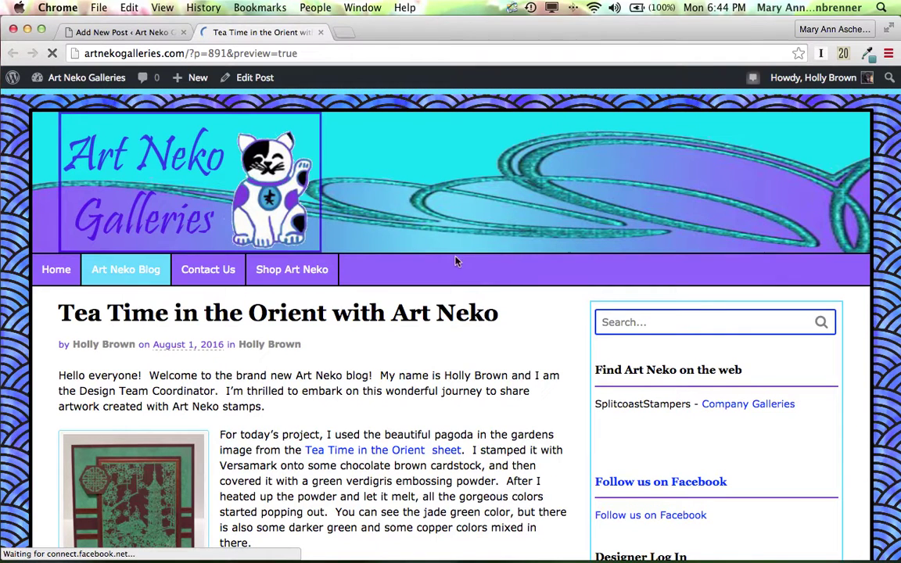
Scroll the preview to check the small pagoda image and the large captioned card.
scroll(449, 389, "down", 5)
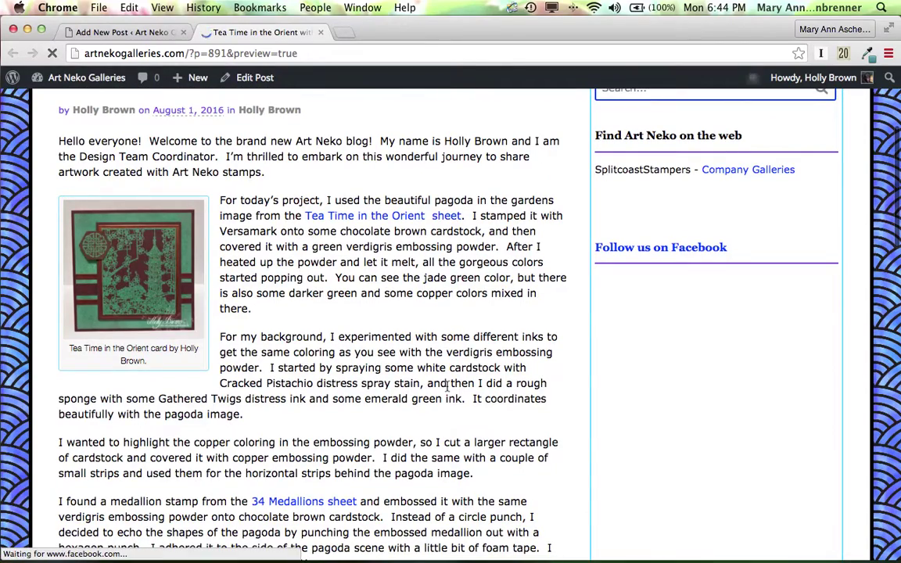
scroll(448, 387, "down", 6)
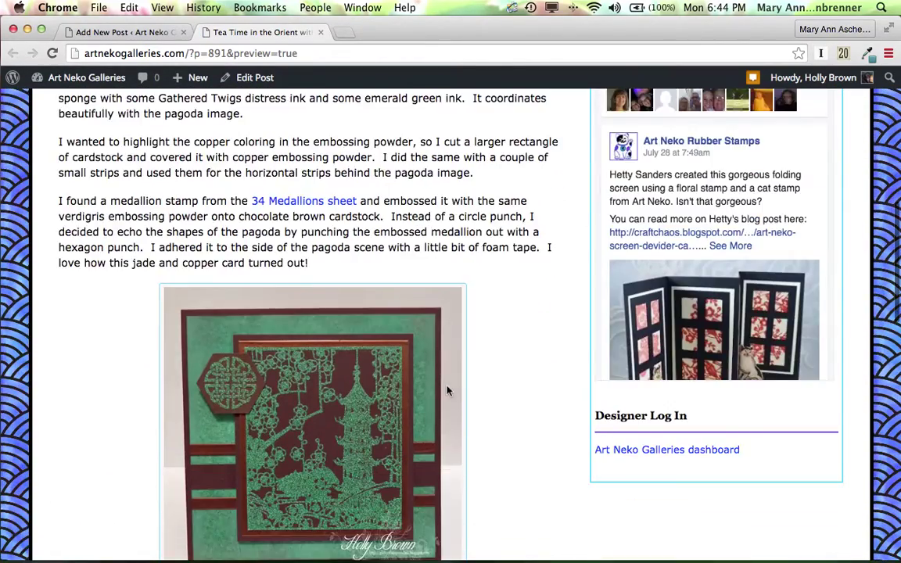
scroll(448, 389, "down", 6)
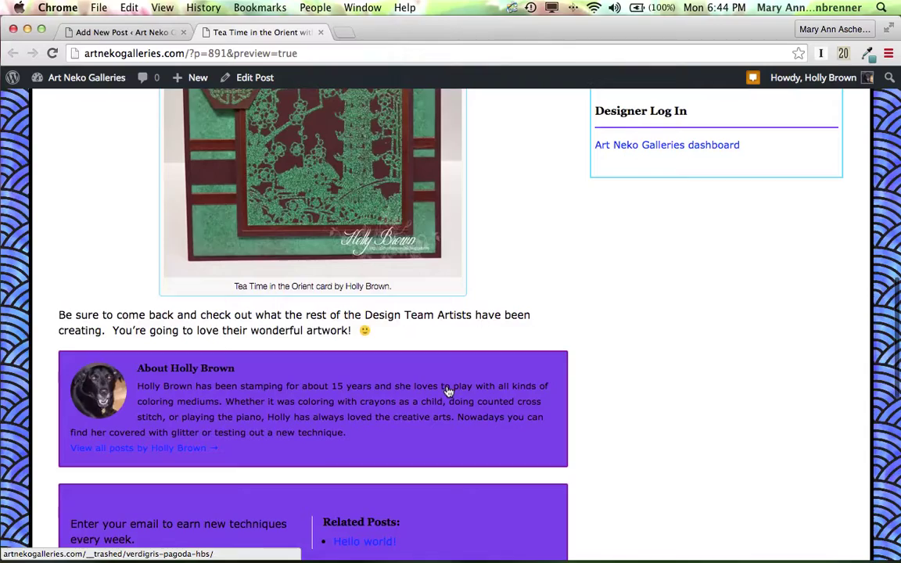
scroll(448, 391, "up", 5)
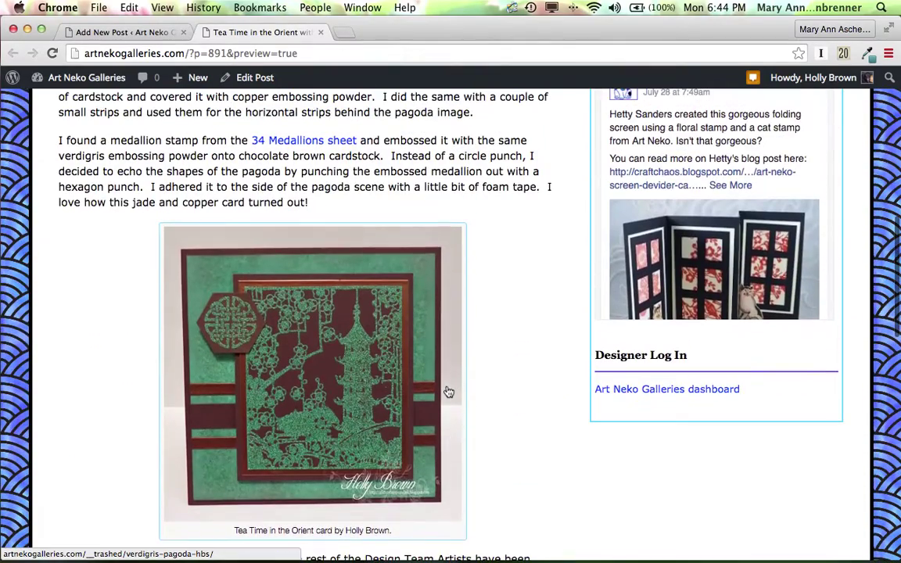
scroll(449, 392, "down", 1)
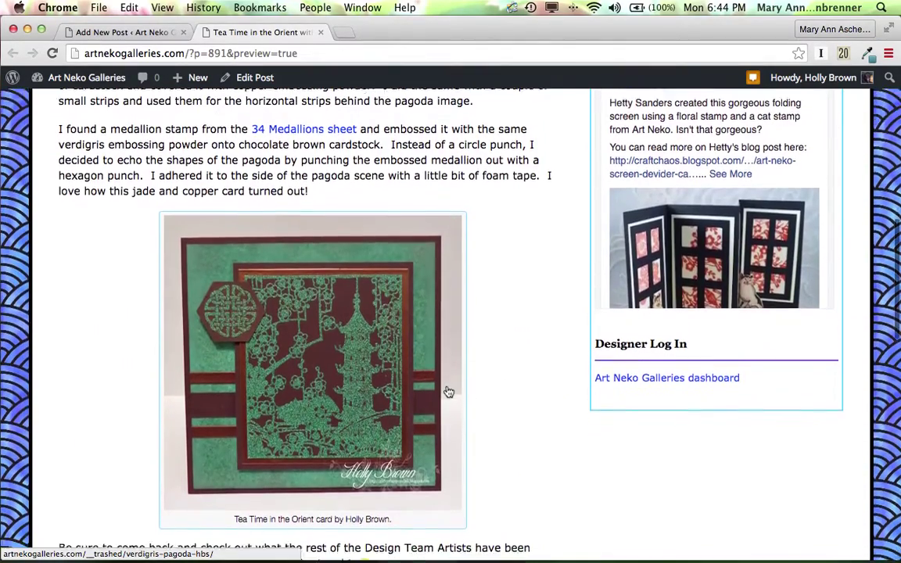
scroll(448, 392, "down", 5)
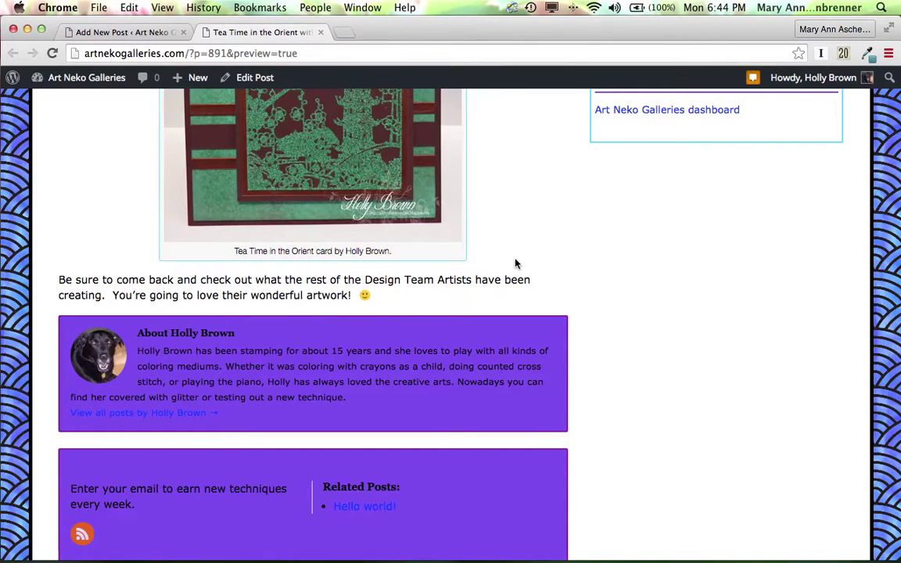
scroll(557, 227, "up", 15)
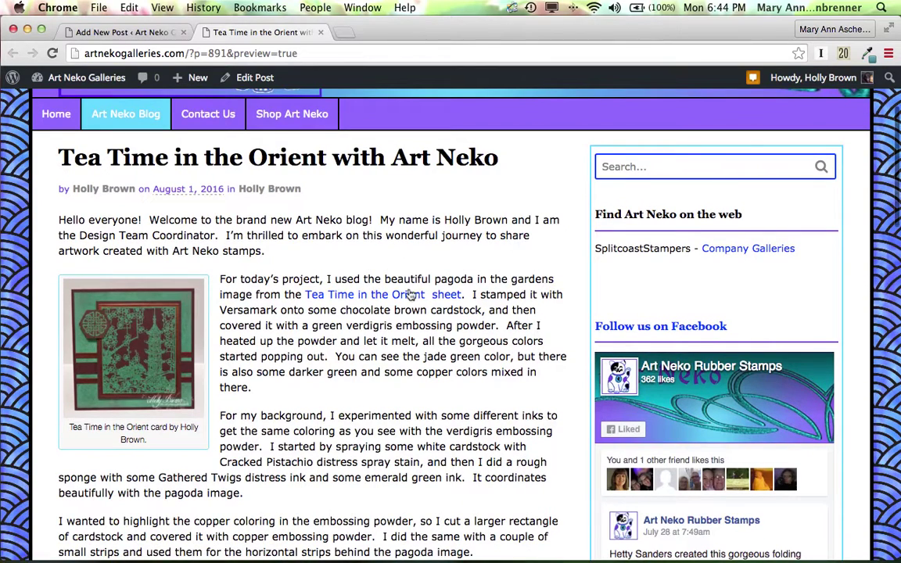
Verify the Tea Time in the Orient and 34 Medallions sheet links, then close the preview.
left_click(404, 297)
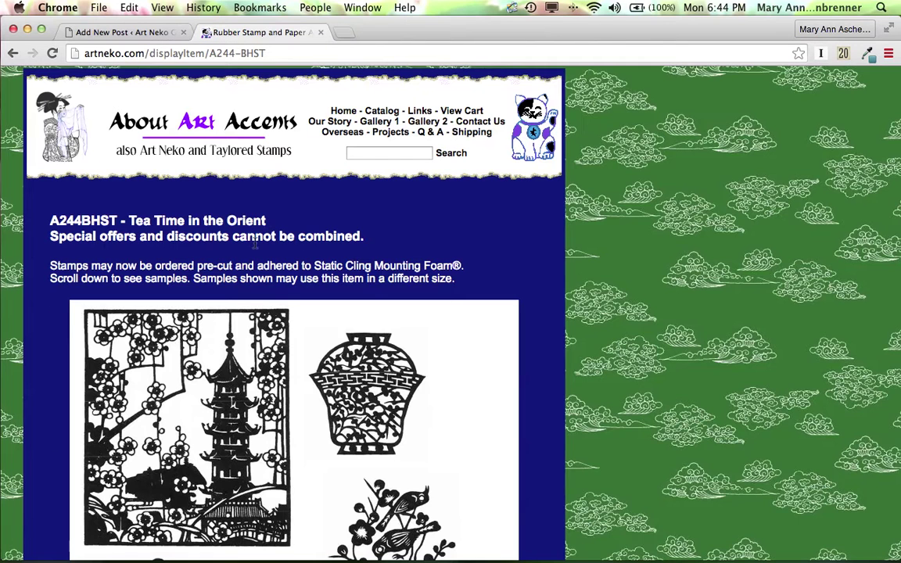
left_click(13, 54)
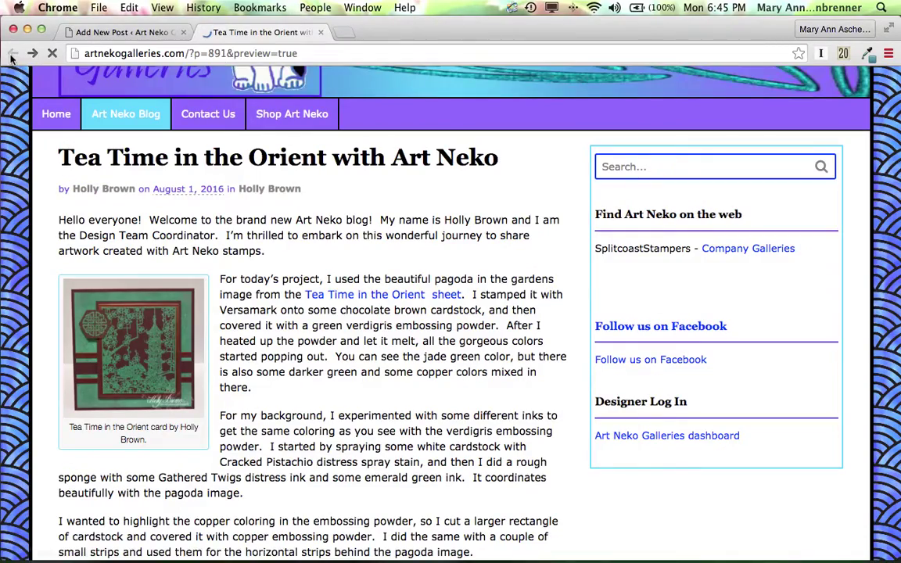
scroll(215, 332, "down", 5)
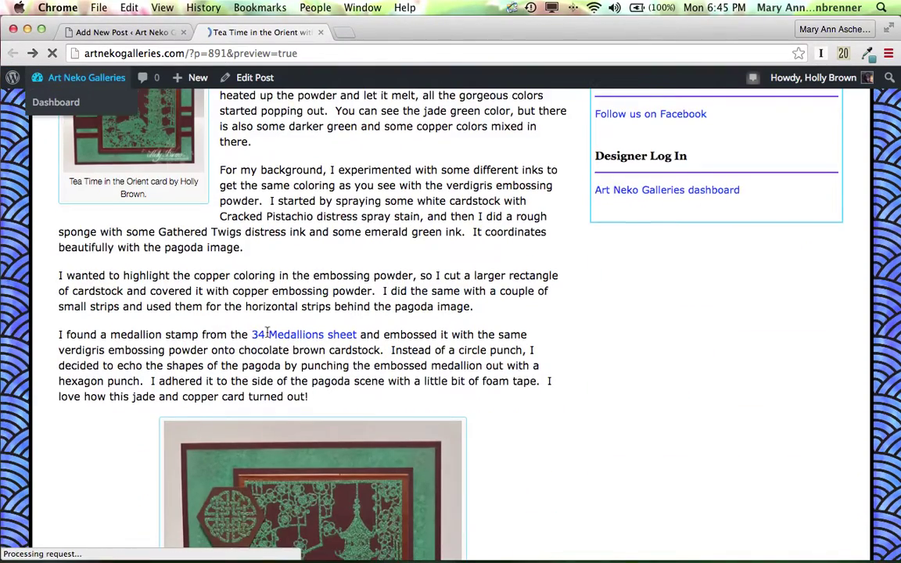
scroll(274, 333, "down", 1)
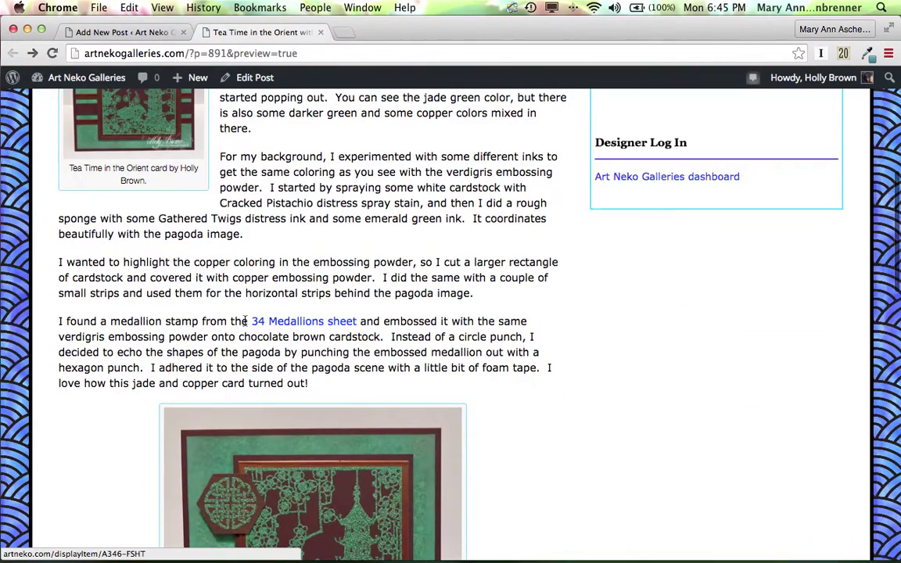
left_click(288, 322)
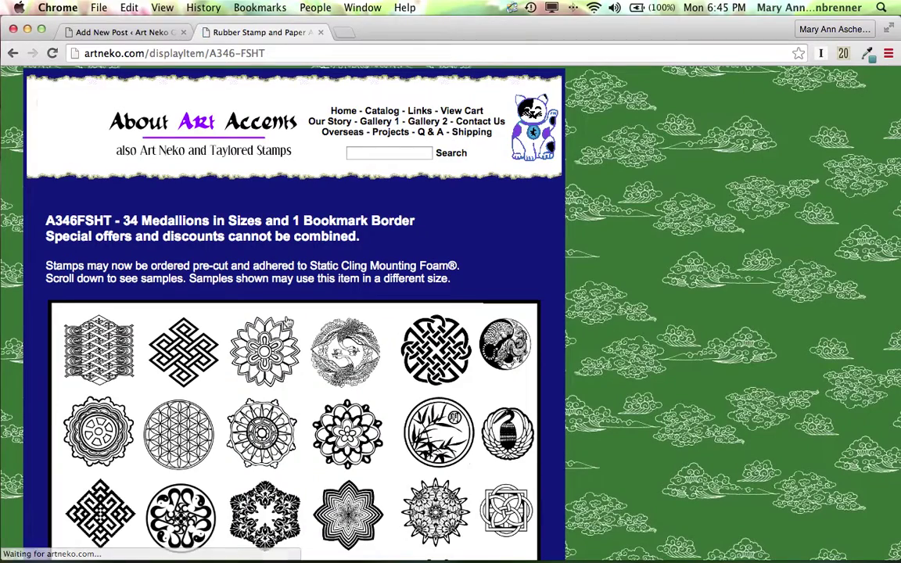
left_click(13, 53)
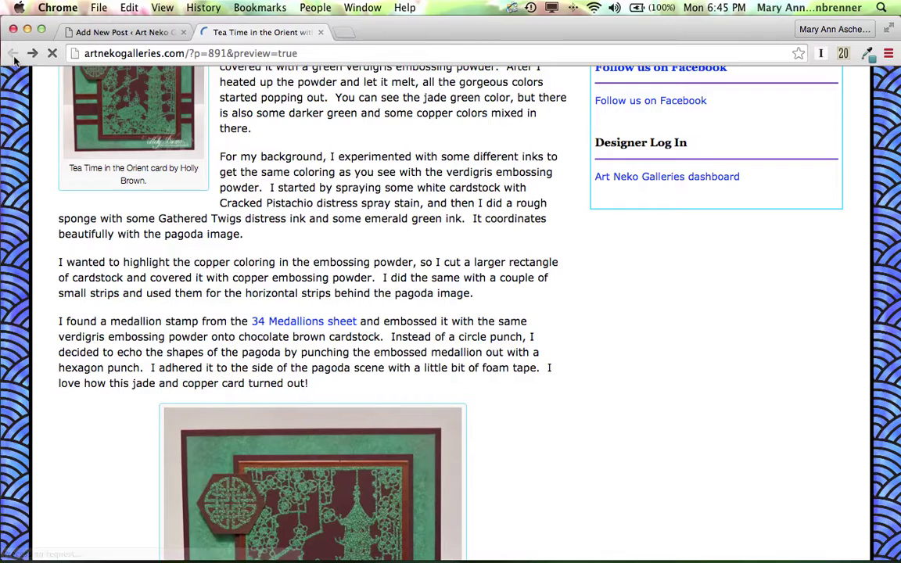
key("super+w")
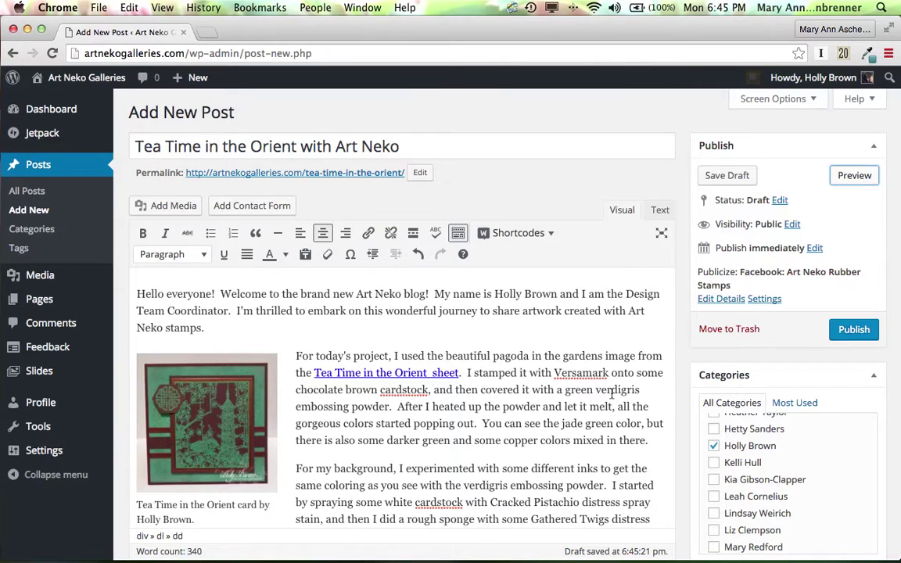
scroll(612, 394, "down", 10)
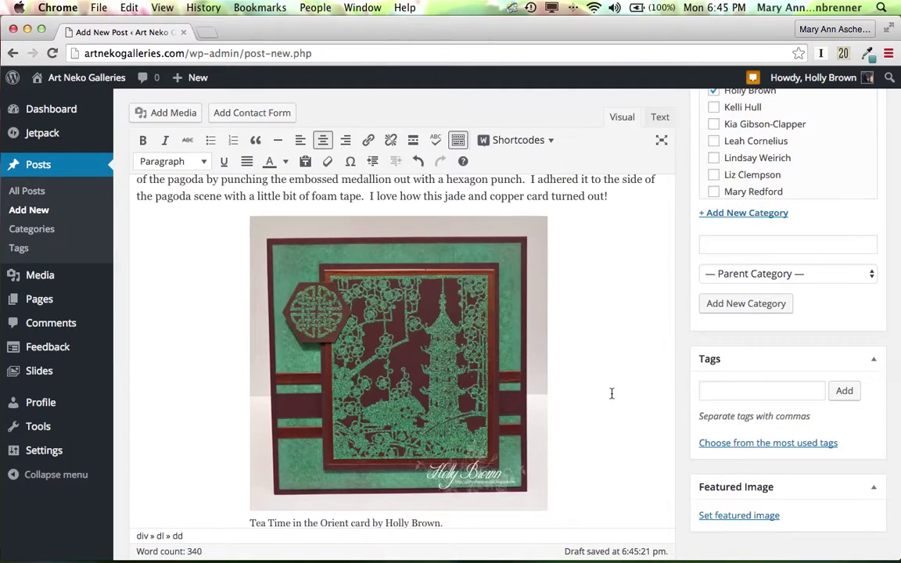
scroll(612, 393, "up", 2)
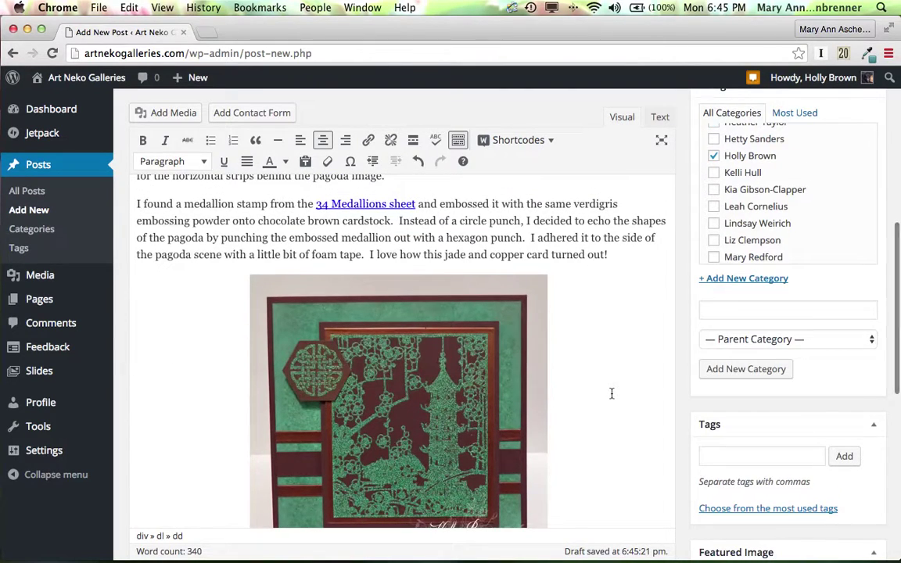
scroll(611, 393, "up", 7)
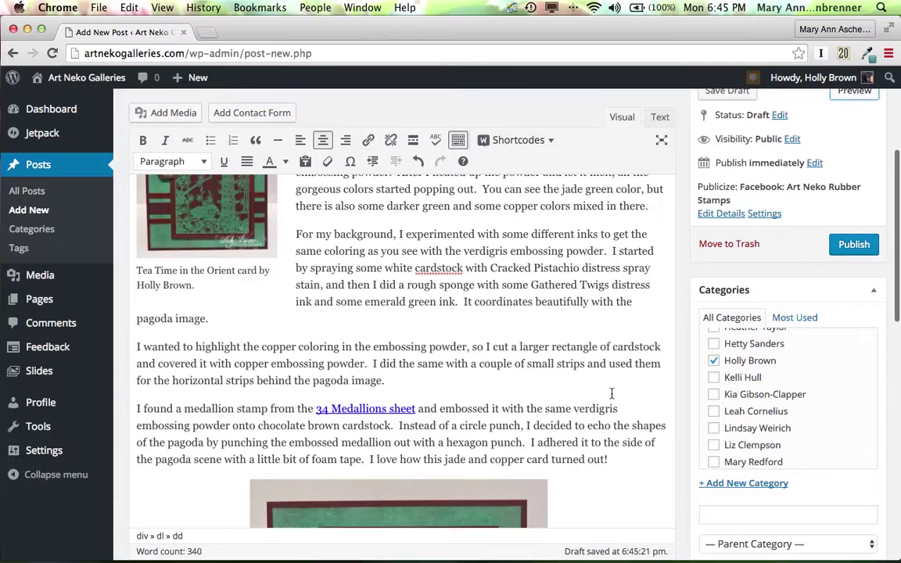
scroll(612, 393, "up", 5)
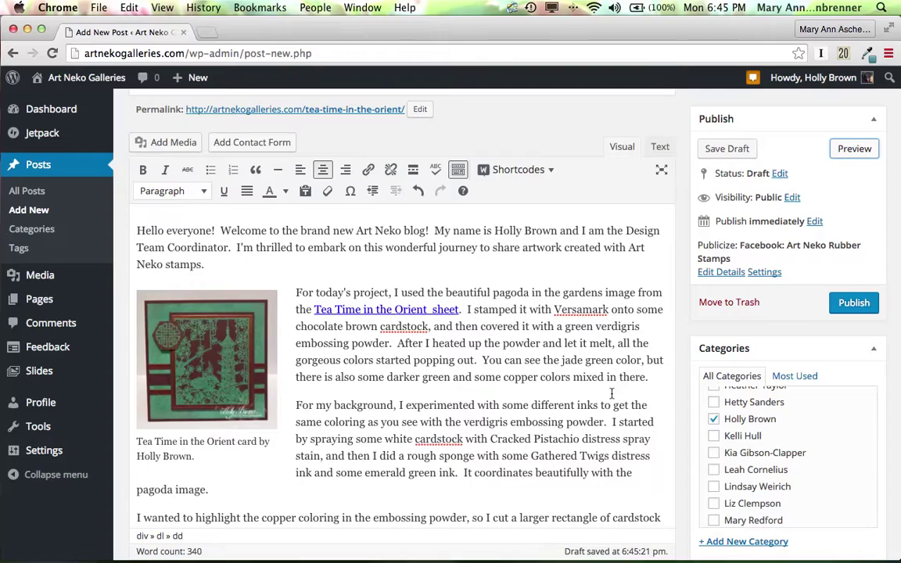
scroll(612, 394, "down", 2)
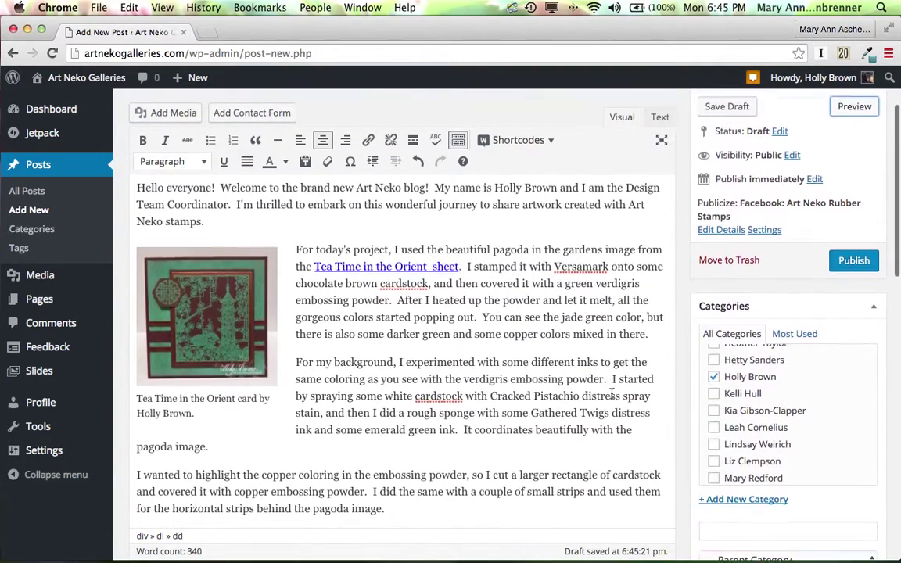
scroll(612, 394, "up", 1)
scroll(606, 391, "down", 1)
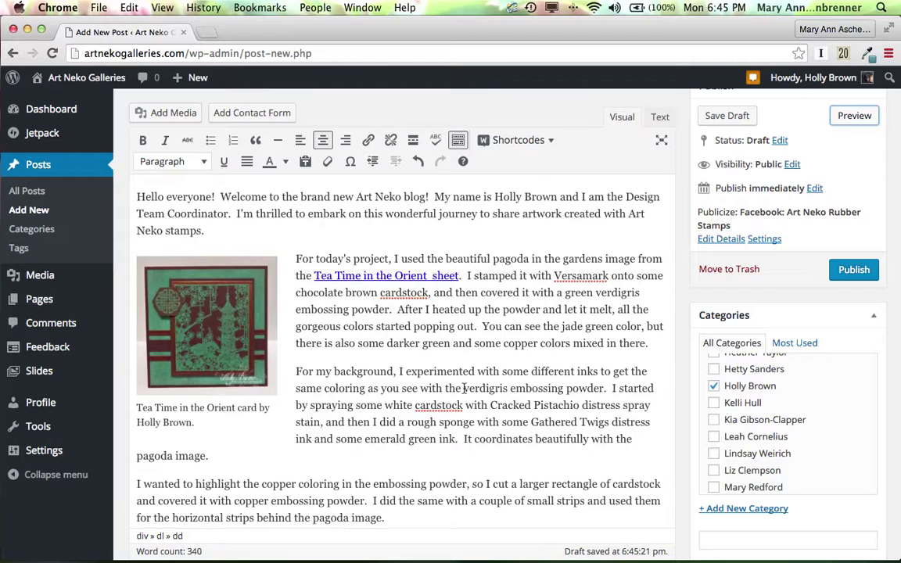
Copy 'verdigris embossing powder' from the post text and add it as a tag.
left_click_drag(464, 388, 605, 388)
key("super+c")
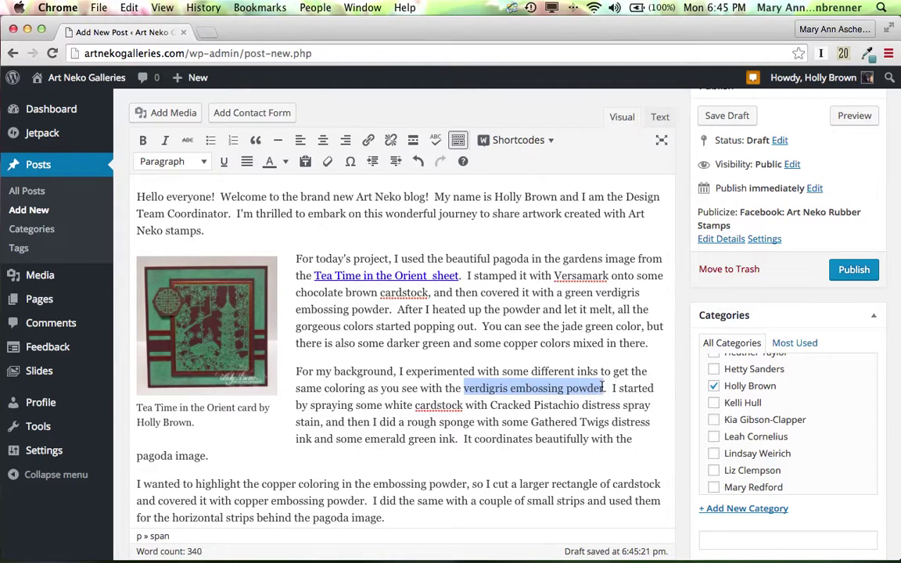
left_click(611, 423)
scroll(612, 422, "down", 10)
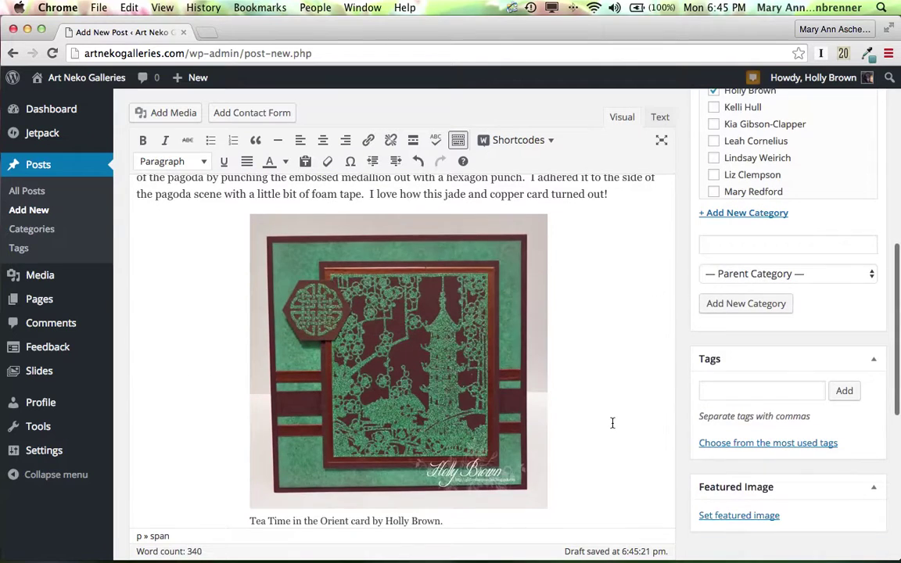
left_click(710, 393)
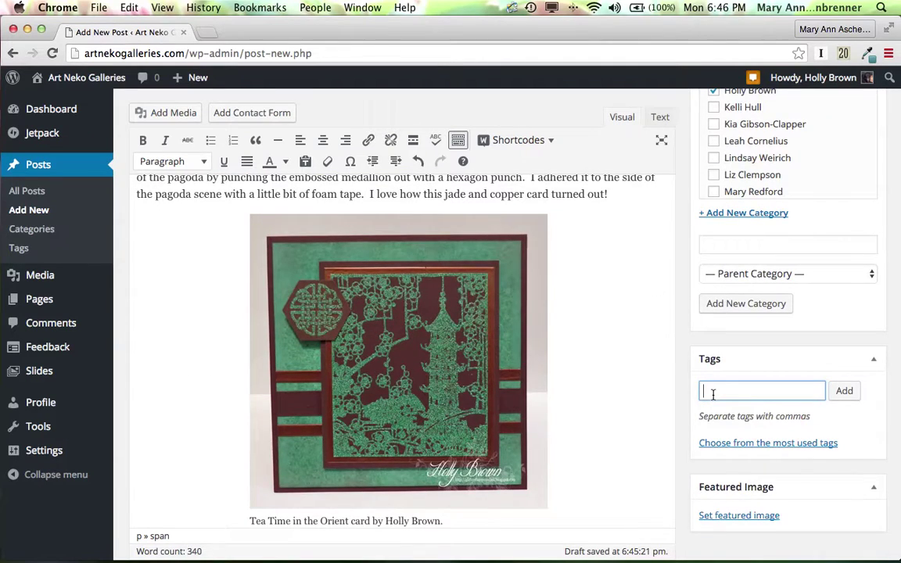
key("super+v")
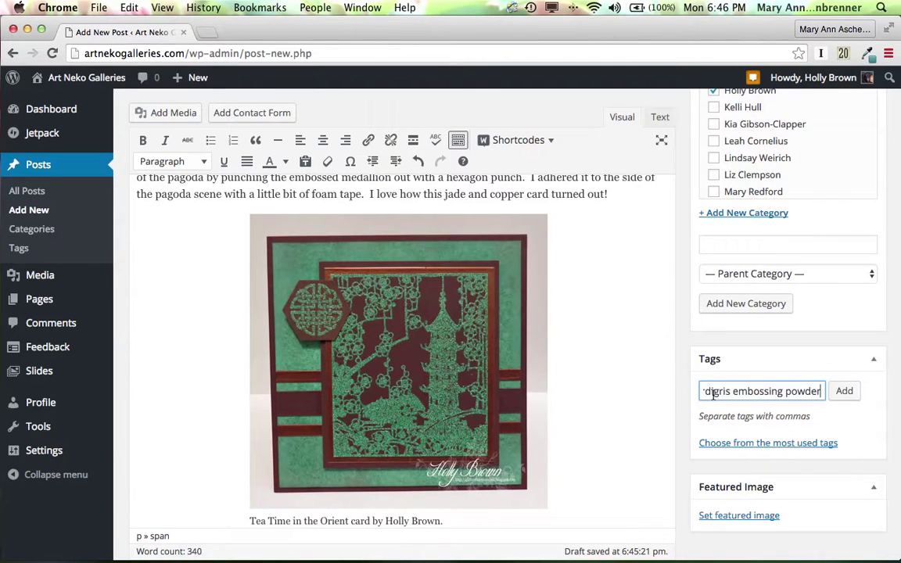
left_click(853, 390)
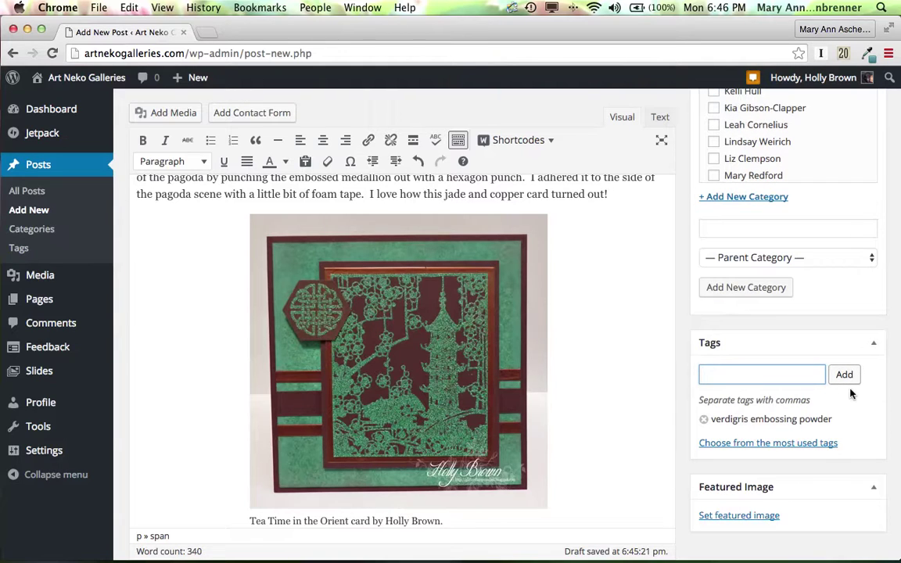
scroll(595, 332, "up", 3)
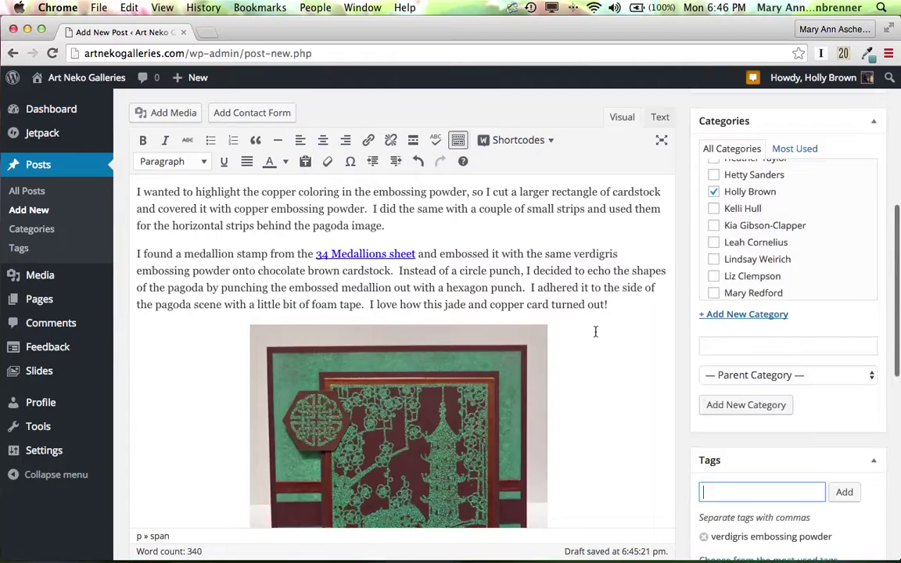
scroll(596, 332, "up", 5)
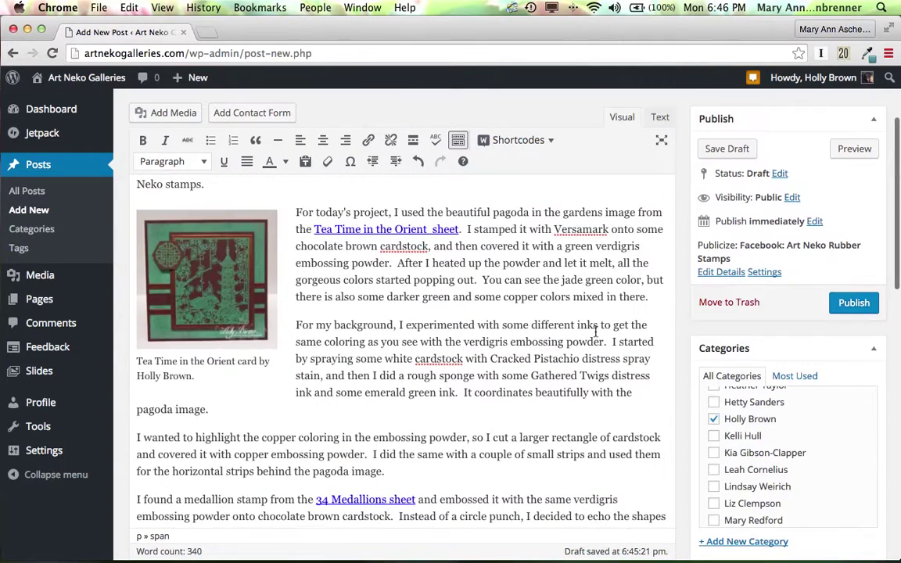
scroll(595, 332, "up", 3)
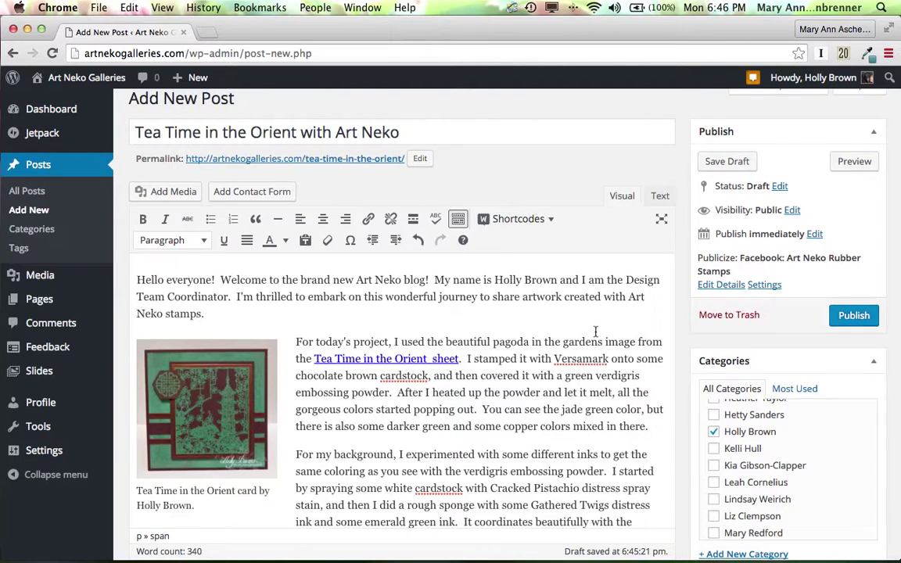
scroll(596, 332, "up", 1)
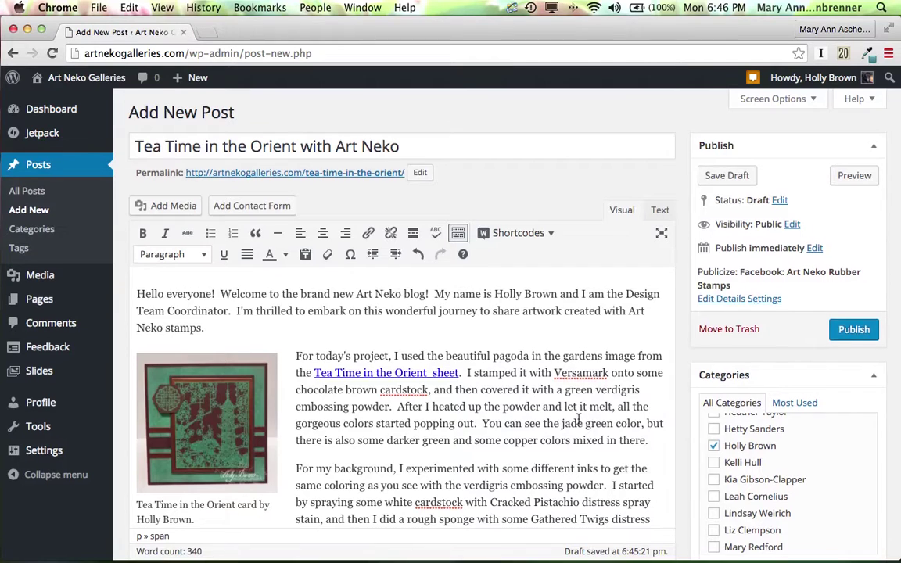
Set the green verdigris-pagoda-hbs card image as the post's featured image.
scroll(579, 422, "down", 15)
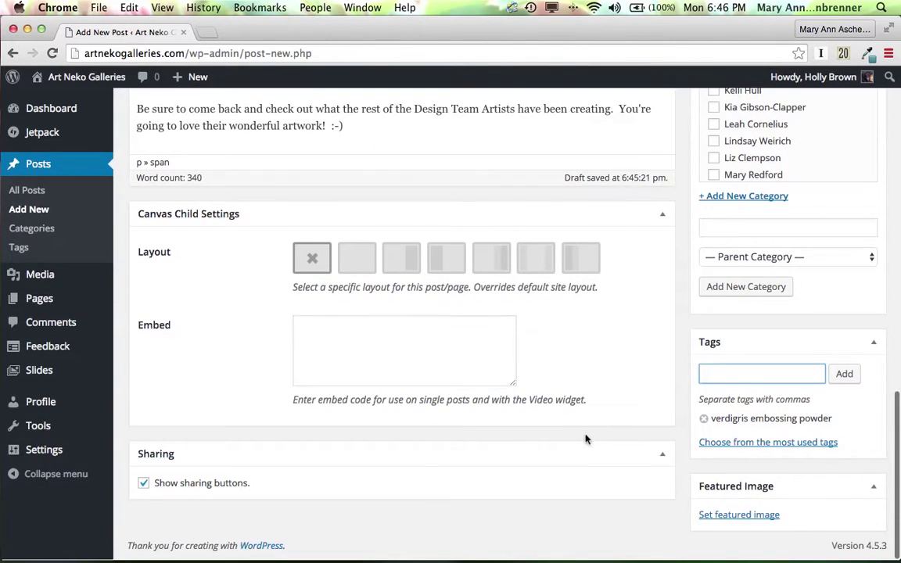
left_click(744, 517)
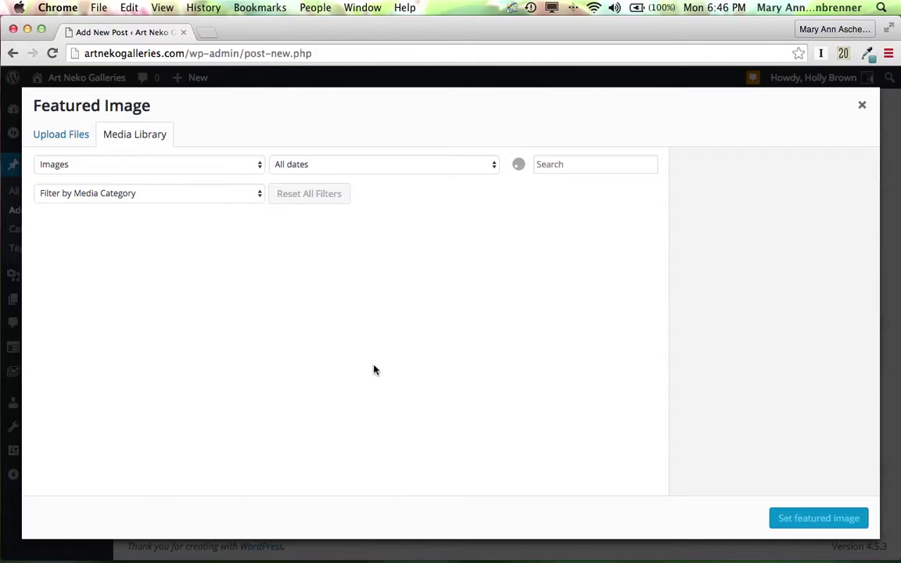
left_click(176, 242)
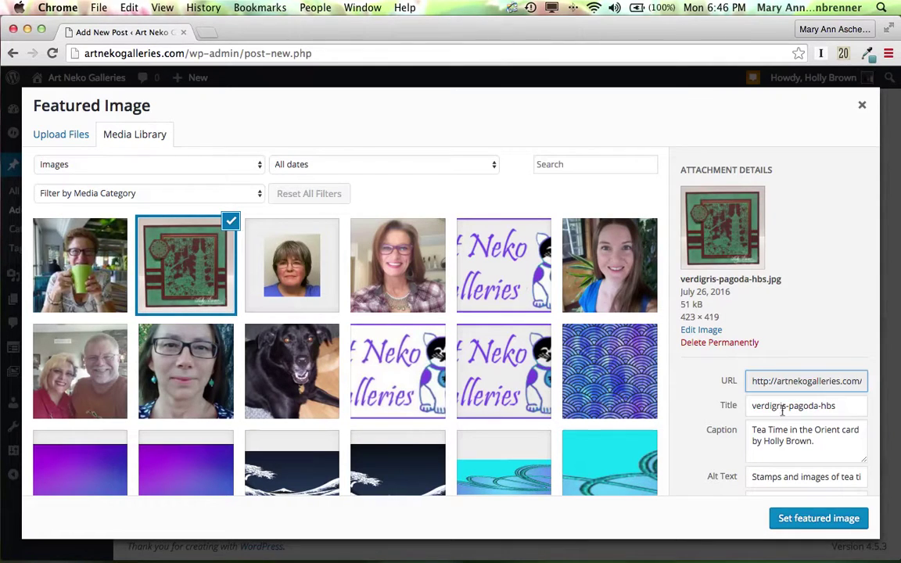
scroll(715, 452, "down", 10)
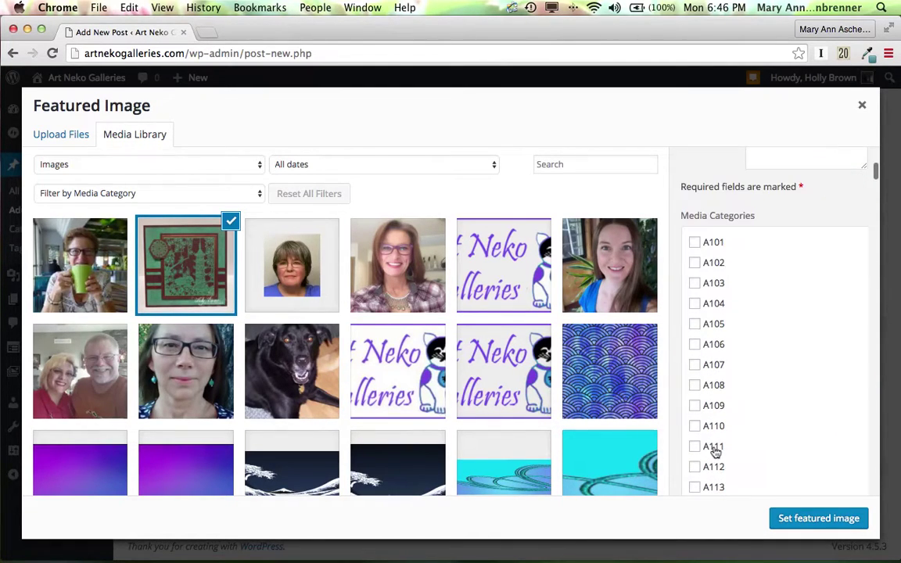
left_click(824, 519)
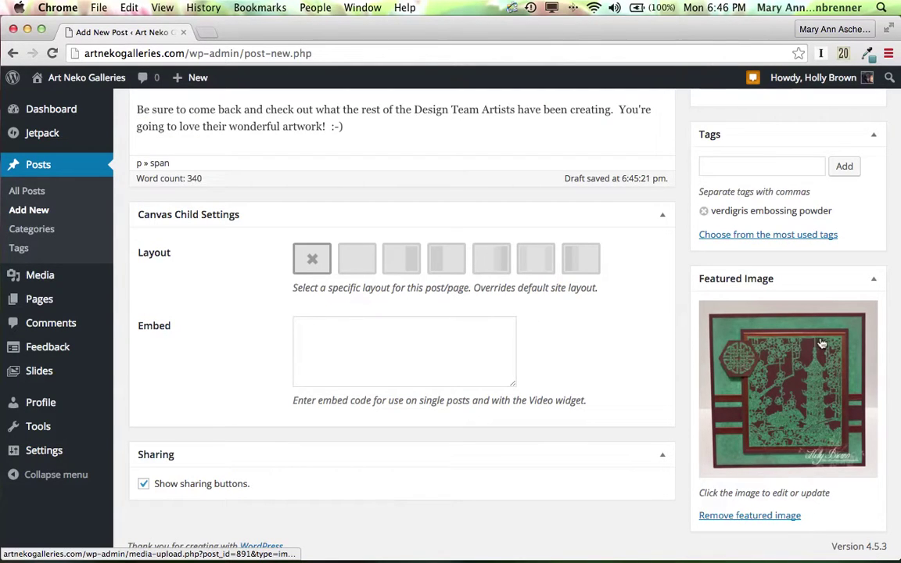
Return to the top of the editor and publish the post.
scroll(785, 393, "up", 1)
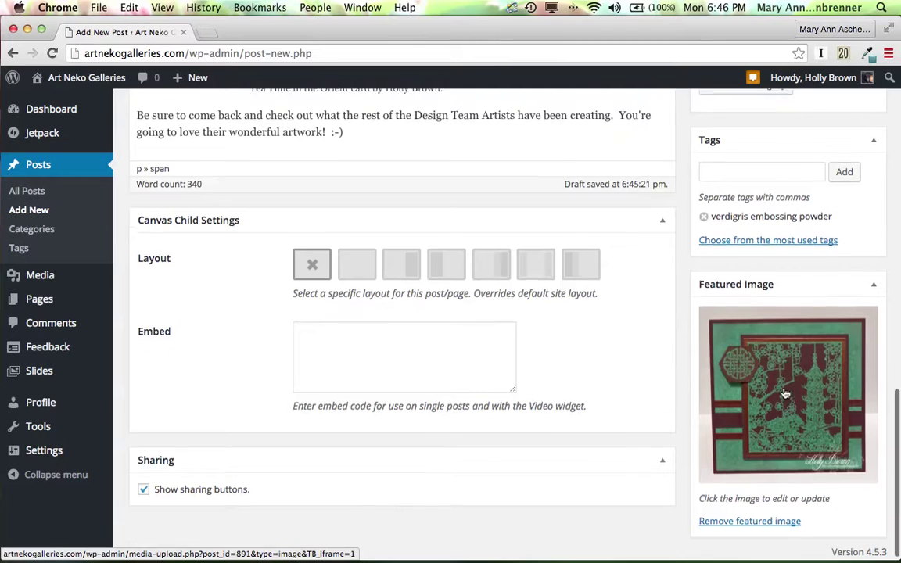
scroll(785, 394, "up", 3)
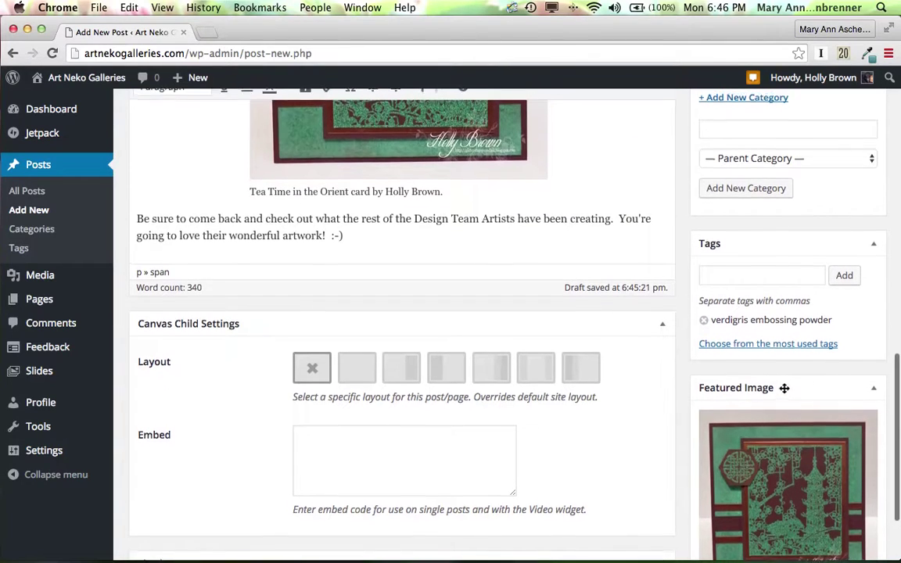
scroll(786, 392, "down", 3)
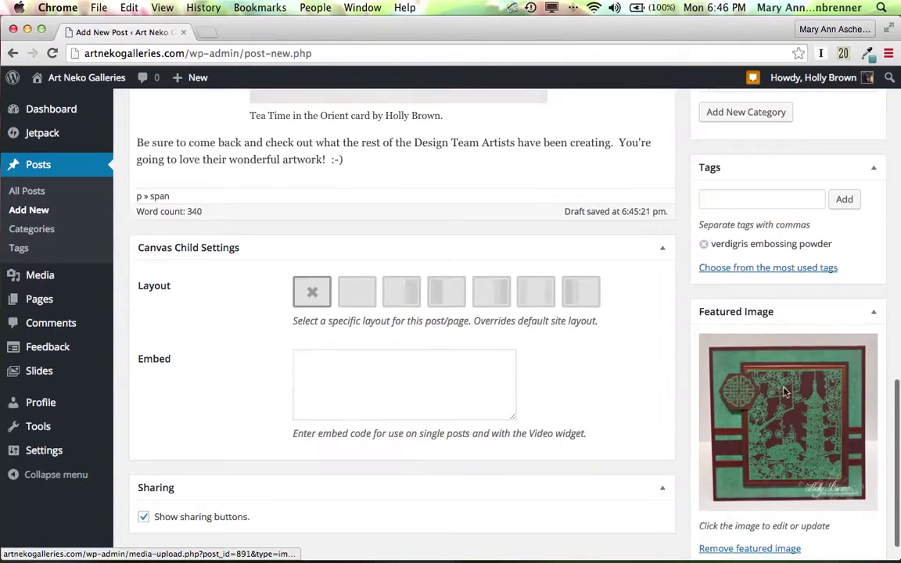
scroll(785, 393, "up", 10)
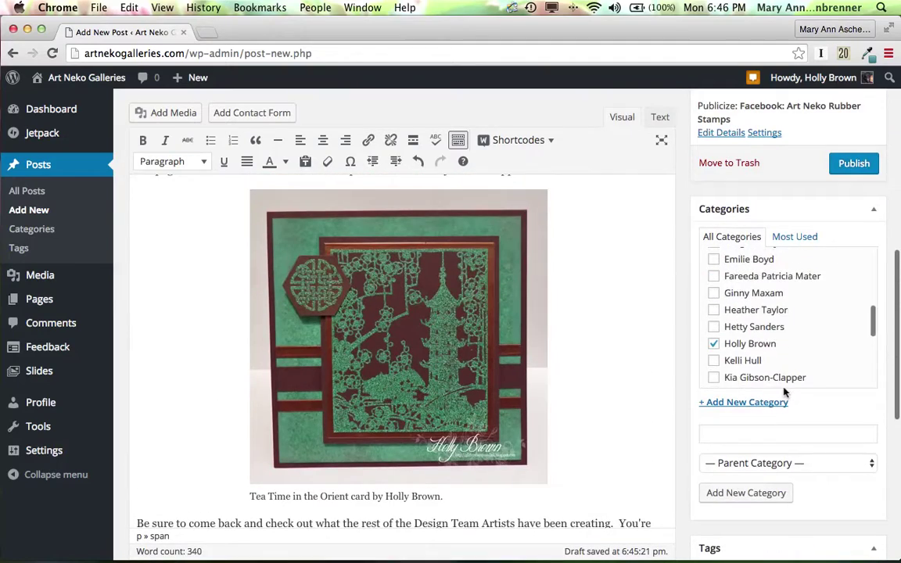
scroll(767, 352, "up", 1)
scroll(621, 321, "down", 8)
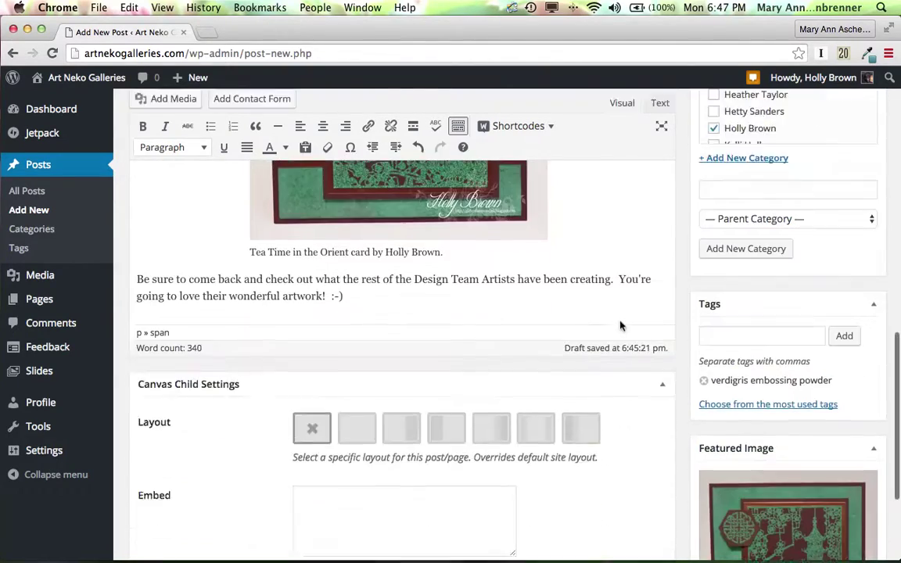
scroll(620, 320, "up", 5)
scroll(620, 321, "up", 20)
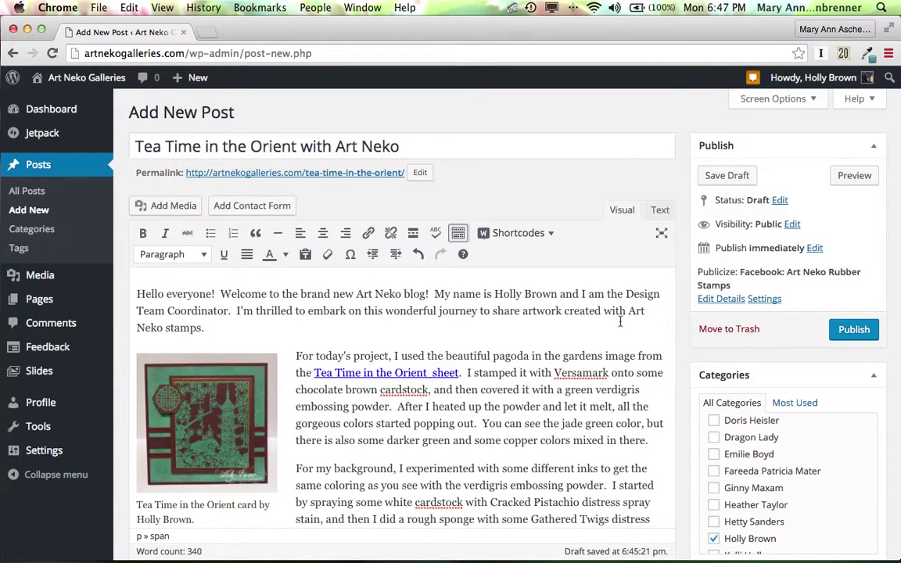
left_click(855, 329)
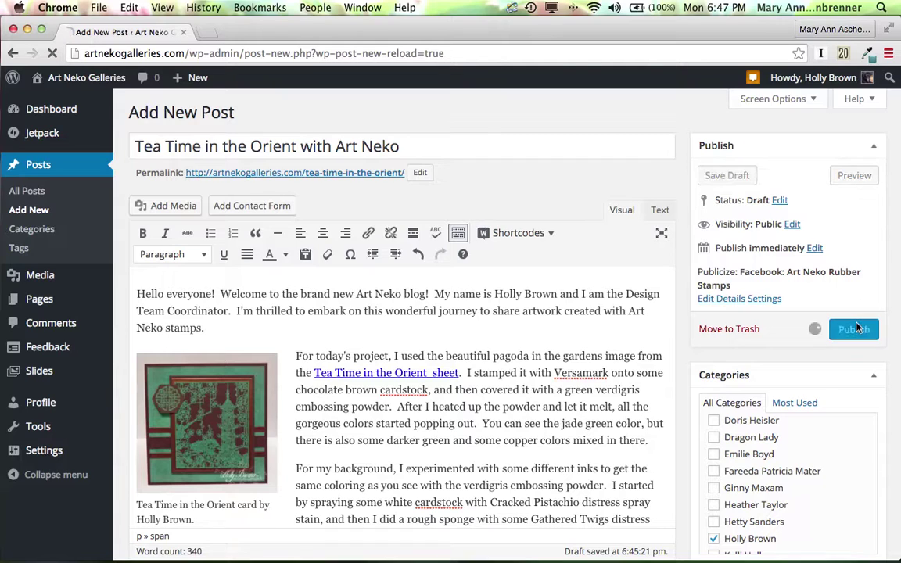